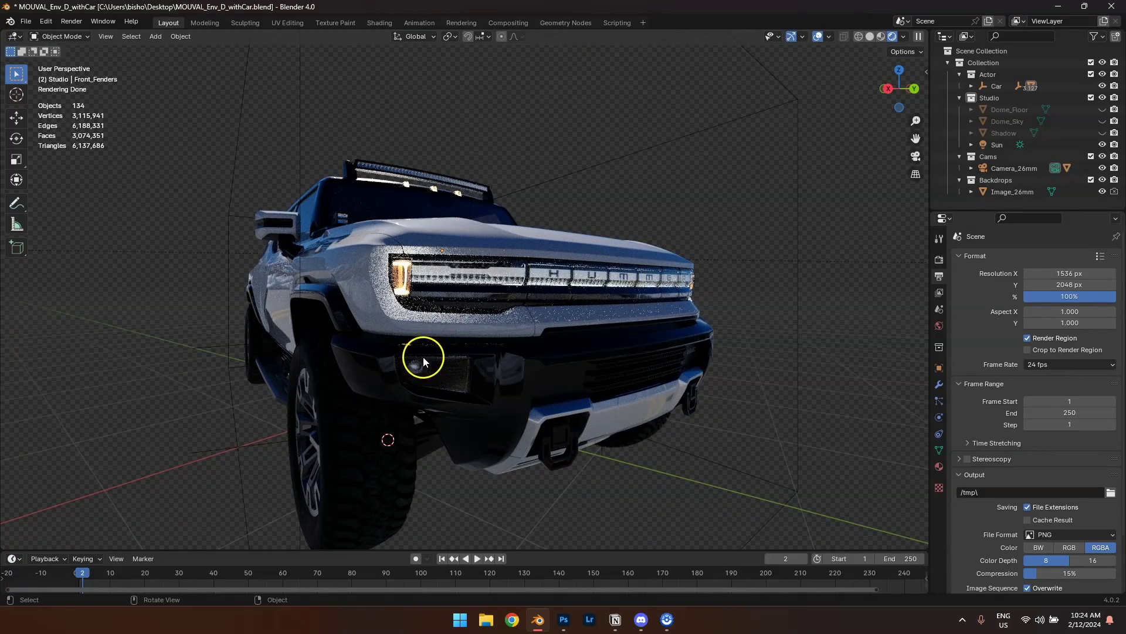
Step: Orbit to the car's rear and view the snowy road scene through the scene camera (Numpad 0)
{"action": "scroll", "coordinate": [419, 387], "scroll_direction": "down", "scroll_amount": 2}
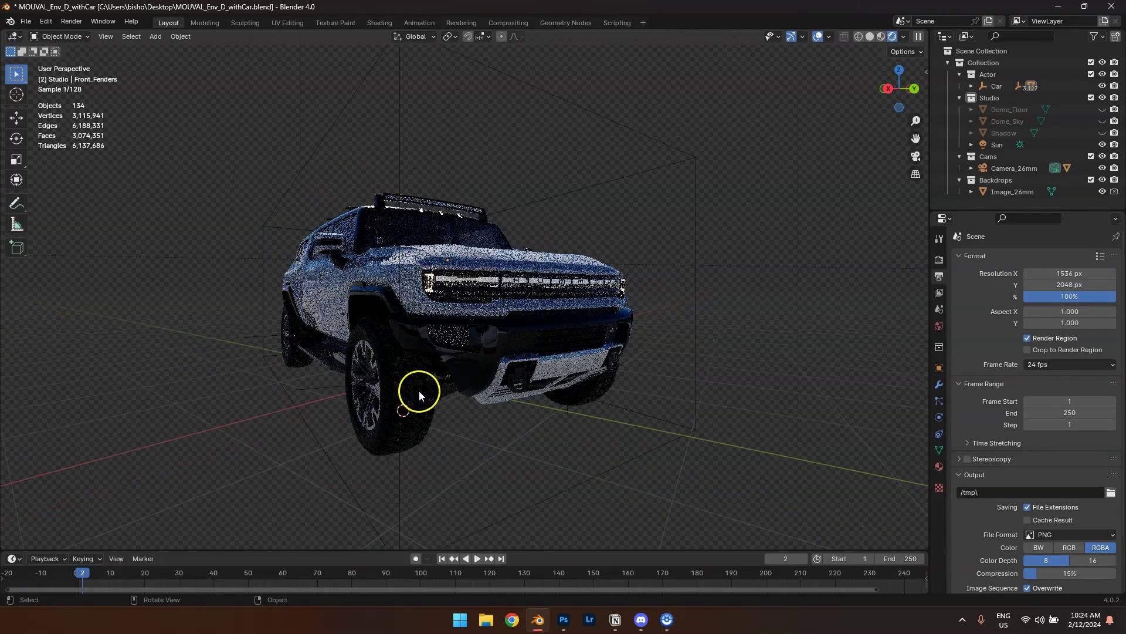
{"action": "scroll", "coordinate": [405, 390], "scroll_direction": "up", "scroll_amount": 2}
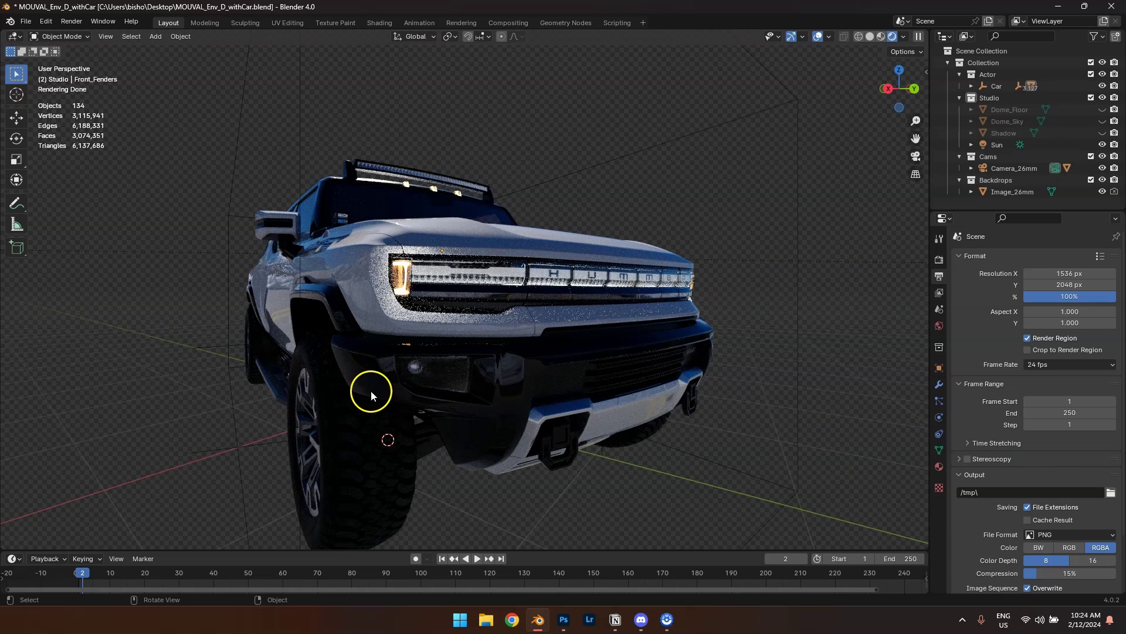
{"action": "scroll", "coordinate": [369, 377], "scroll_direction": "down", "scroll_amount": 2}
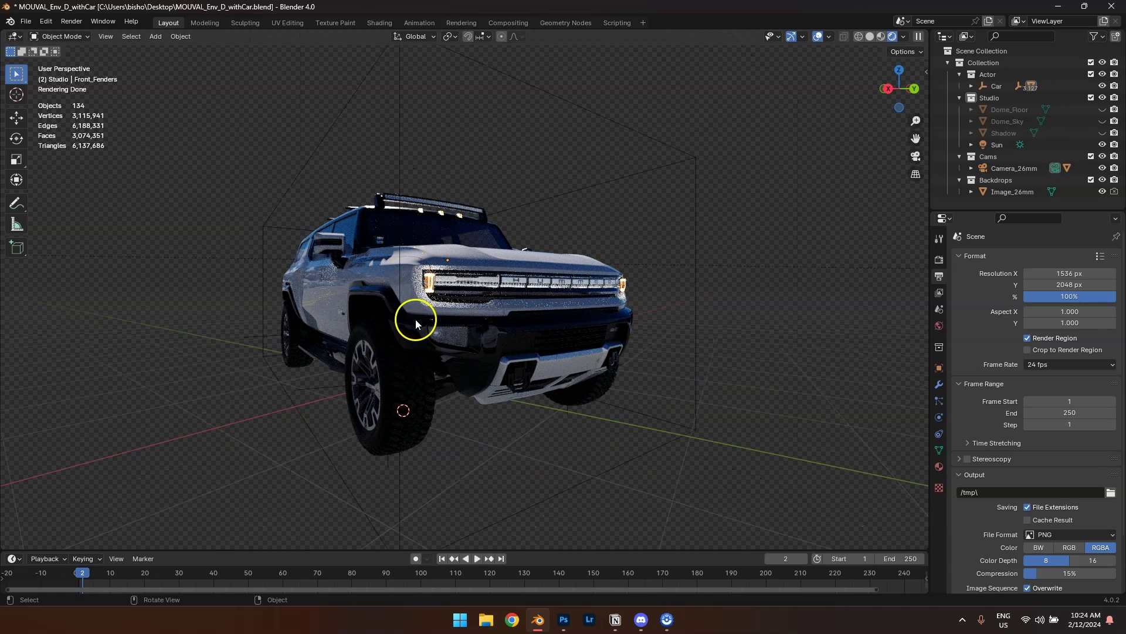
{"action": "left_click_drag", "start_coordinate": [355, 256], "coordinate": [543, 282]}
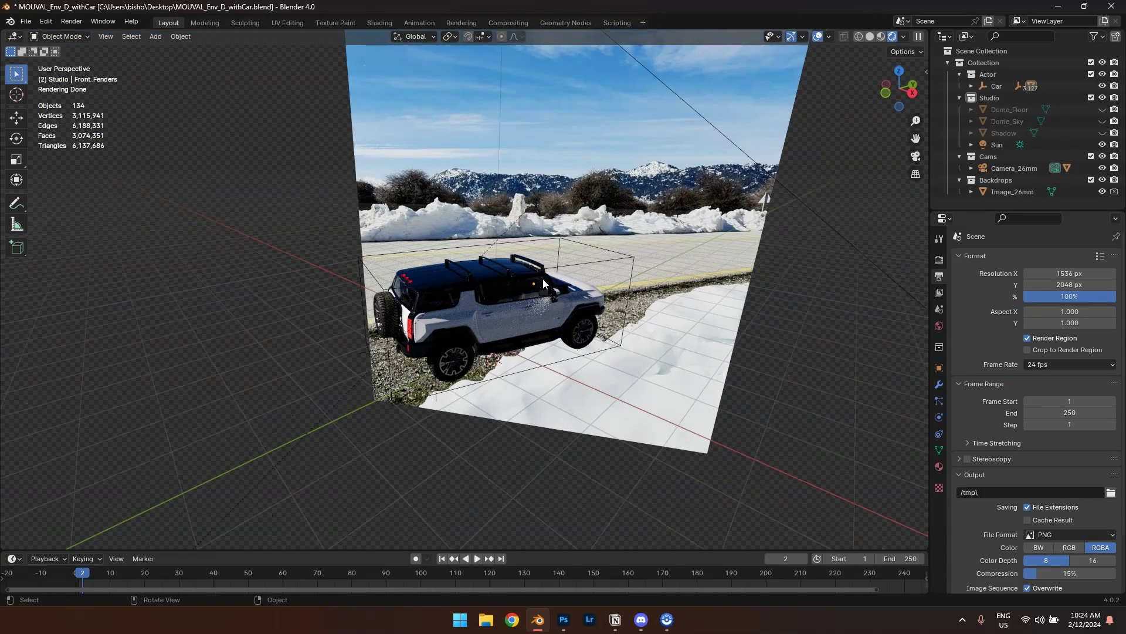
{"action": "key", "text": "KP_0"}
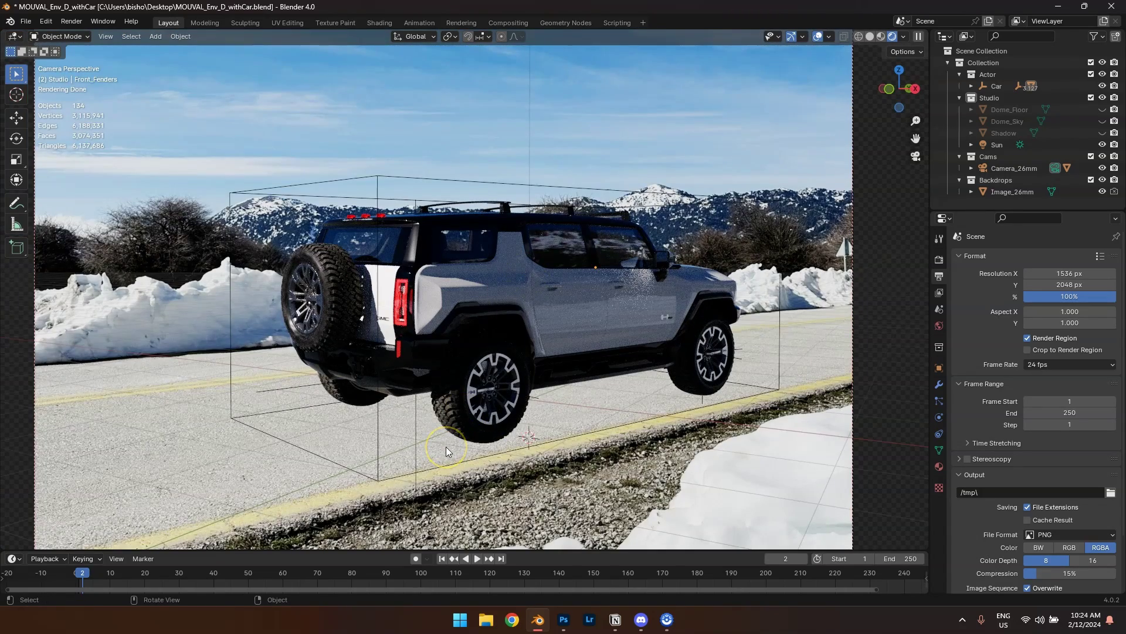
{"action": "left_click", "coordinate": [453, 418]}
Step: Render frame 2 with F12, showing the car and its shadow on the snowy mountain road
{"action": "key", "text": "F12"}
{"action": "left_click", "coordinate": [374, 329]}
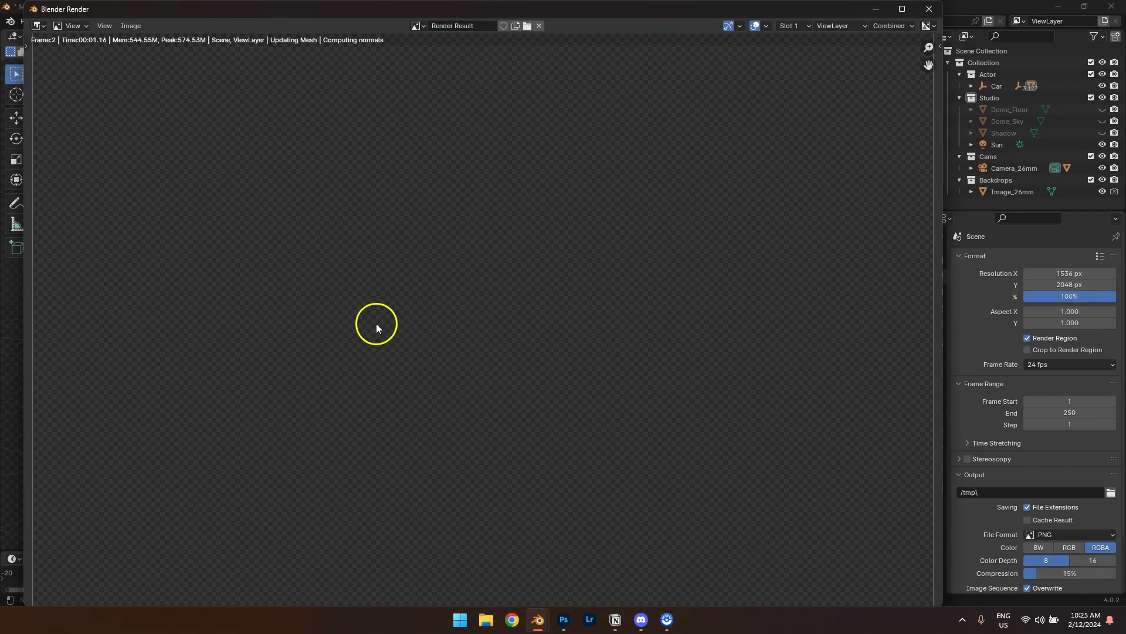
{"action": "scroll", "coordinate": [434, 308], "scroll_direction": "down", "scroll_amount": 3}
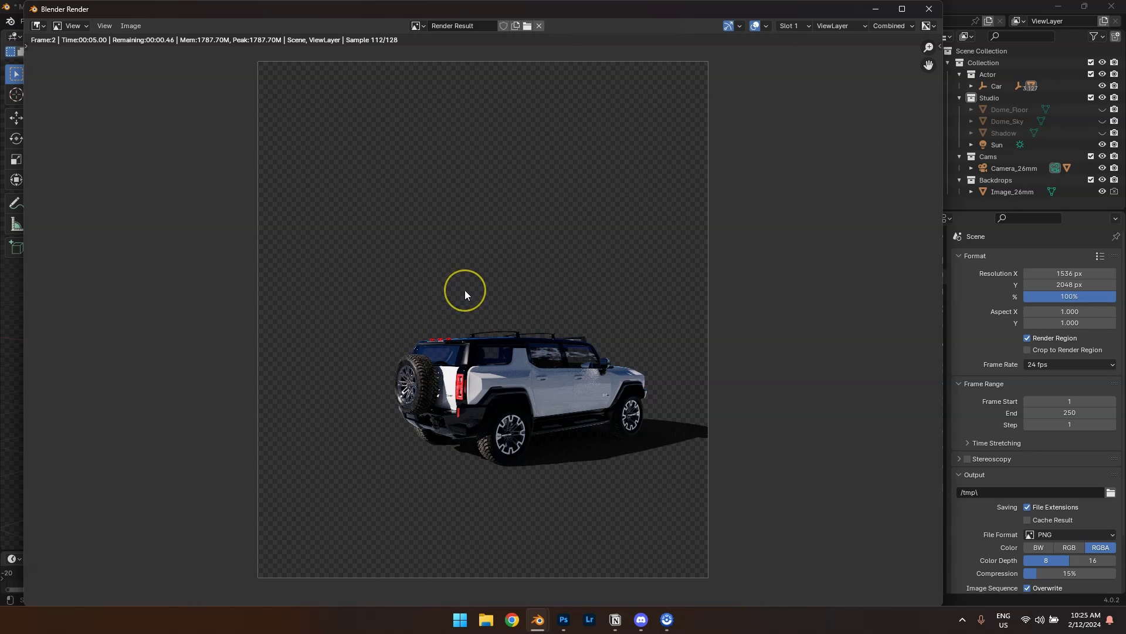
{"action": "scroll", "coordinate": [463, 293], "scroll_direction": "up", "scroll_amount": 2}
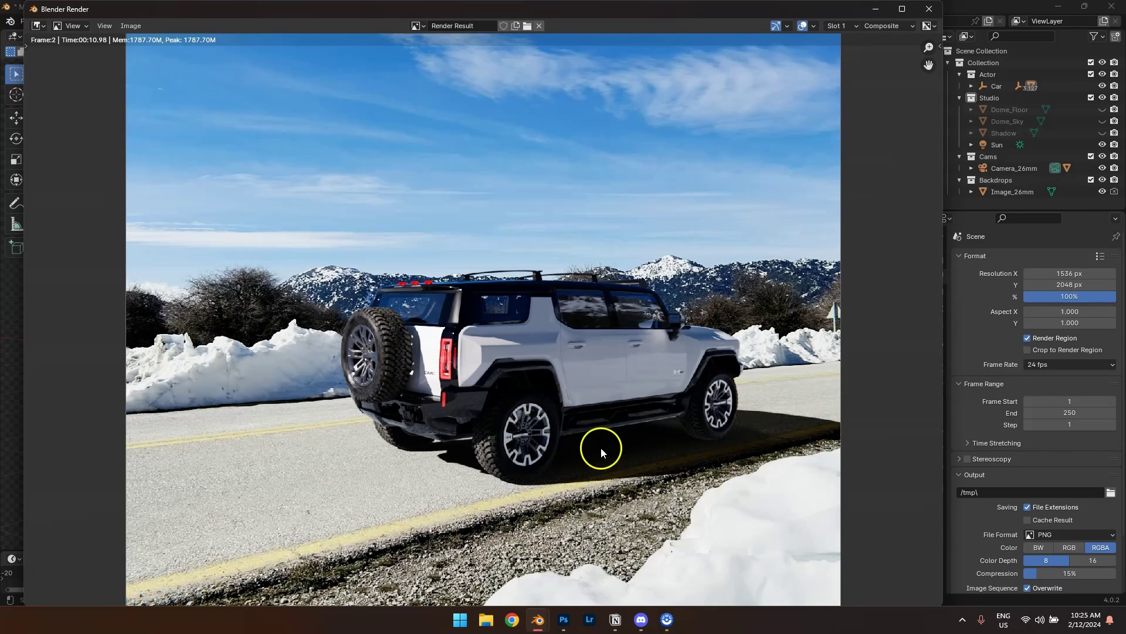
Step: In Photoshop, widen the Render.png canvas on both sides to 3640 px with the Crop tool
{"action": "left_click", "coordinate": [563, 626]}
{"action": "left_click_drag", "start_coordinate": [485, 322], "coordinate": [537, 327]}
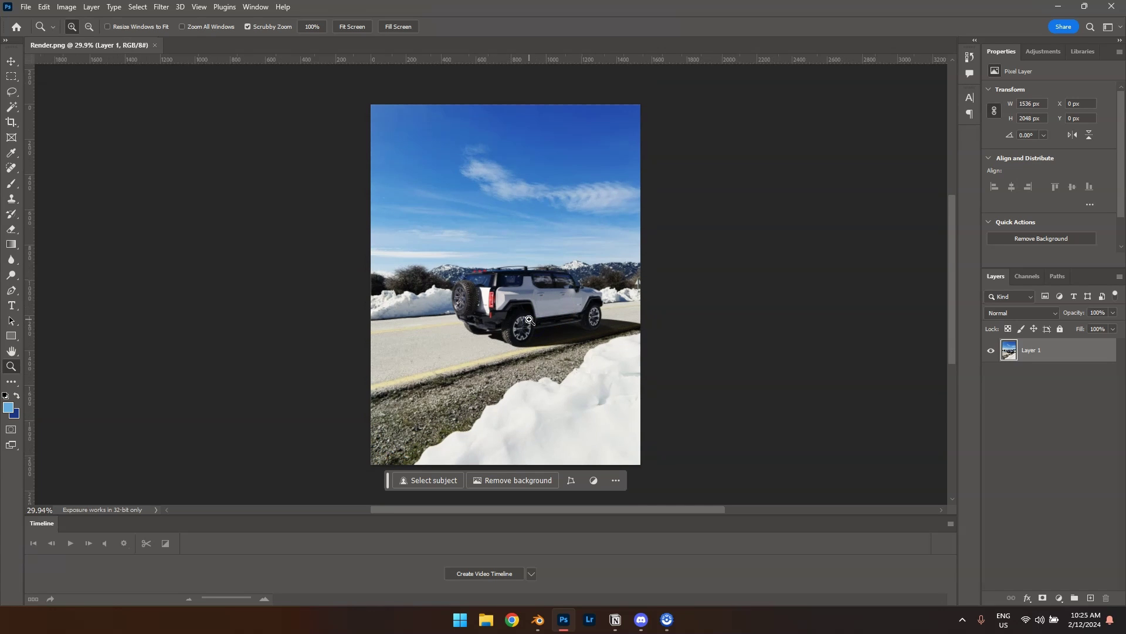
{"action": "key", "text": "c"}
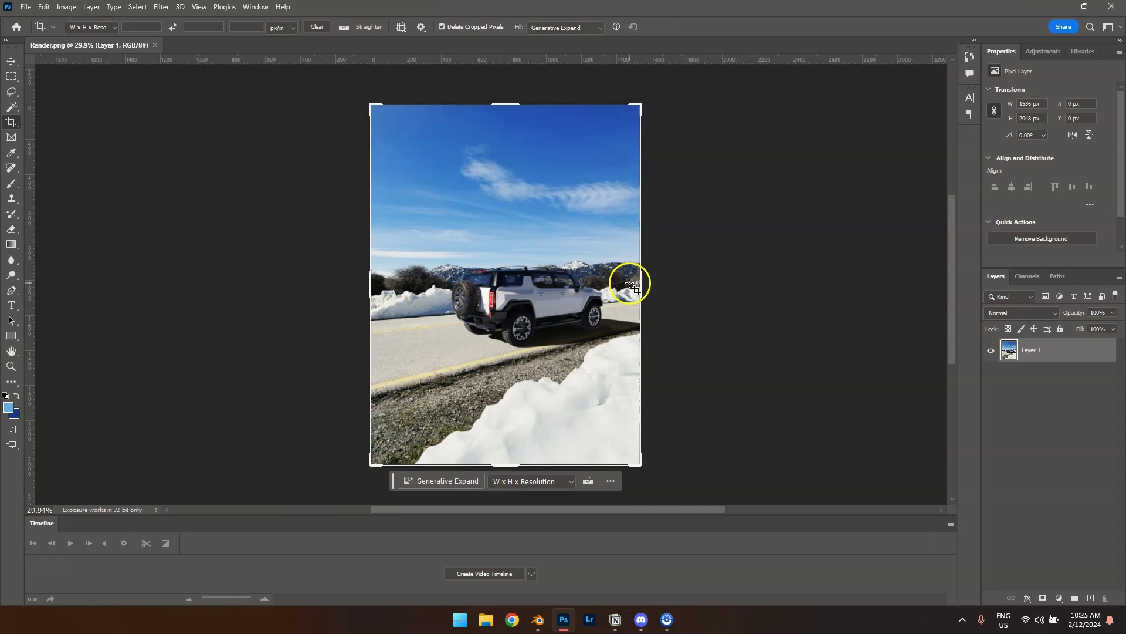
{"action": "left_click_drag", "start_coordinate": [641, 287], "coordinate": [828, 306]}
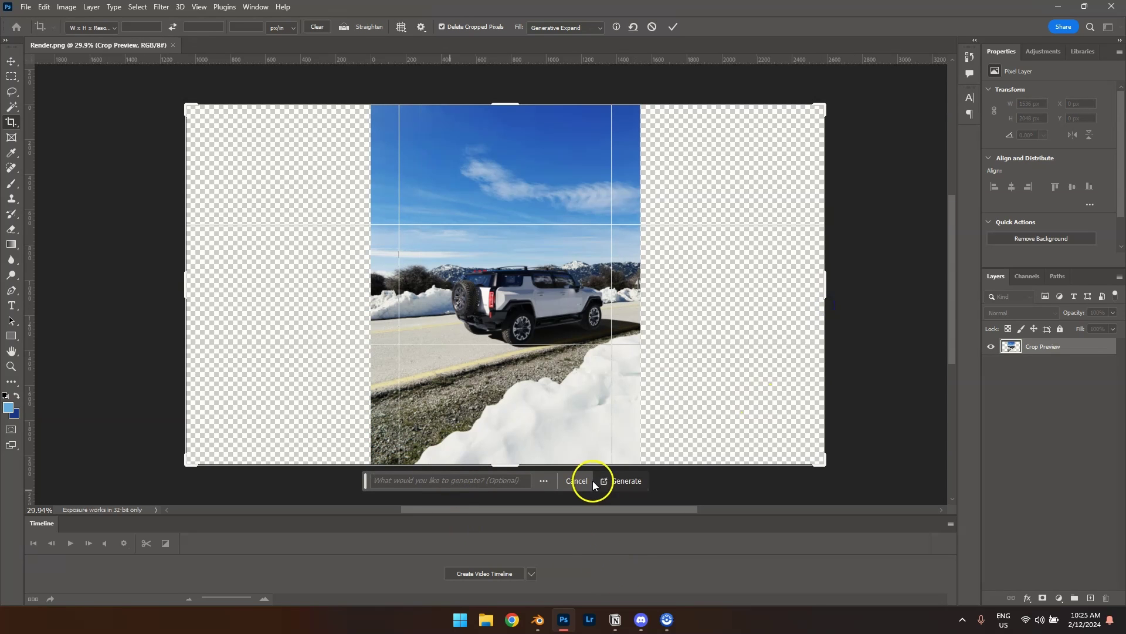
Step: Generate scenery for the empty sides and keep the third of three variations
{"action": "left_click", "coordinate": [612, 482]}
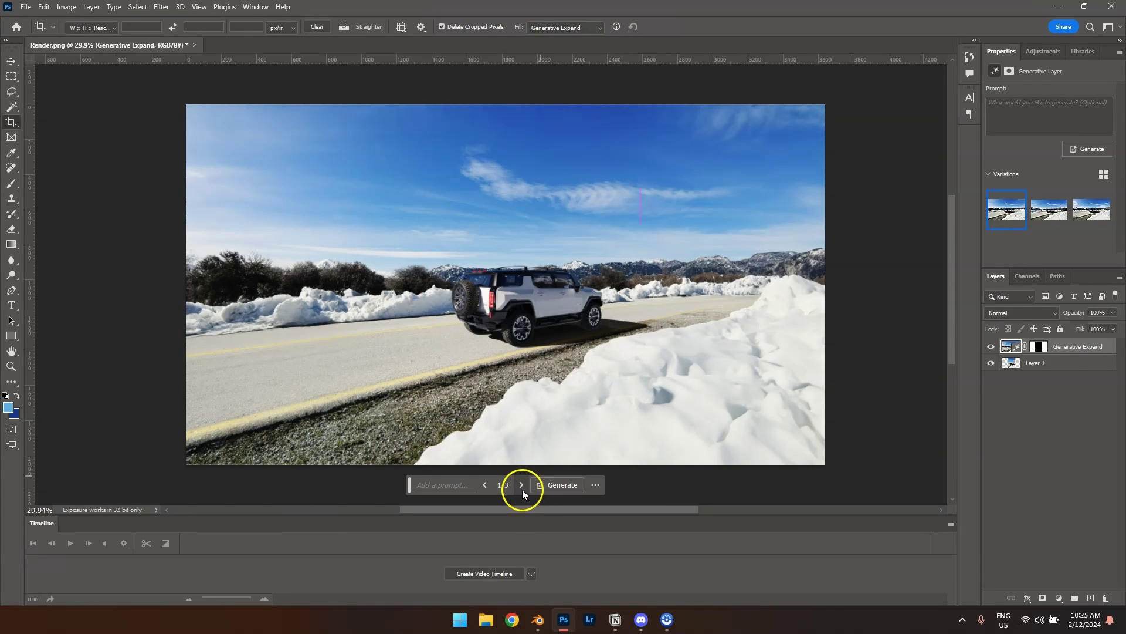
{"action": "left_click", "coordinate": [522, 484]}
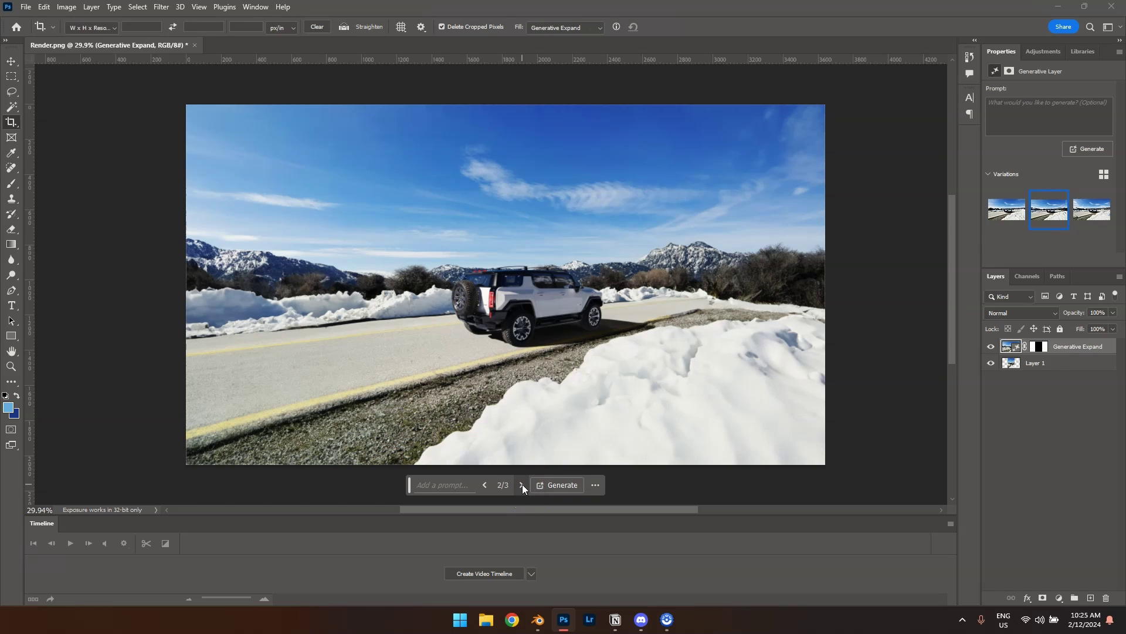
{"action": "left_click", "coordinate": [522, 484]}
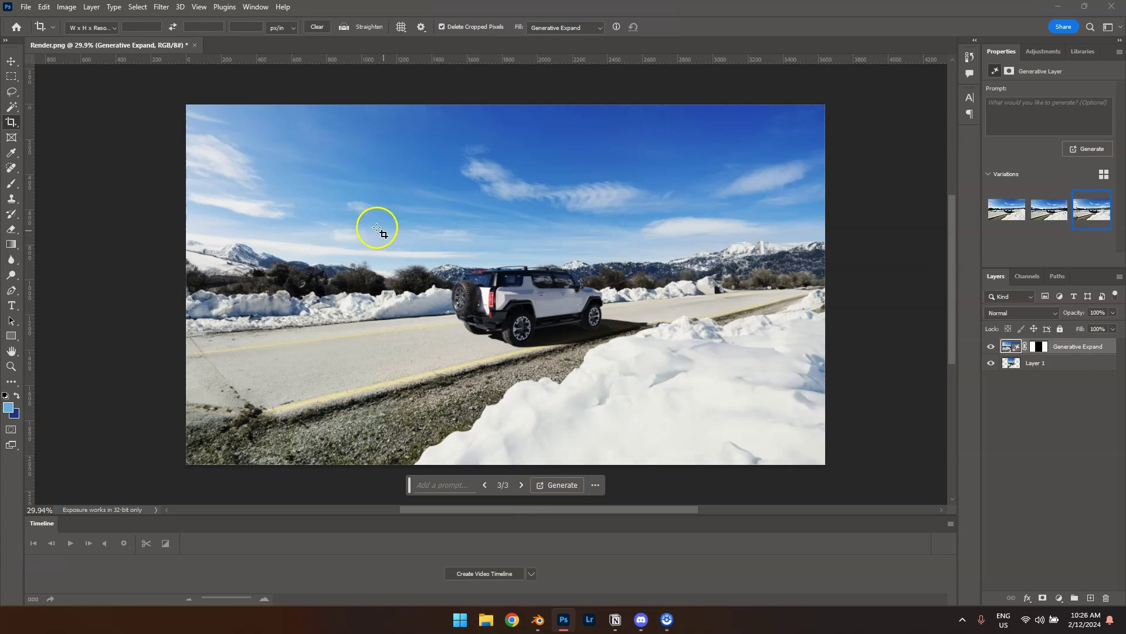
Step: Merge Layer 1 with the Generative Expand layer and convert the result to a smart object
{"action": "left_click", "coordinate": [1056, 363], "text": "ctrl"}
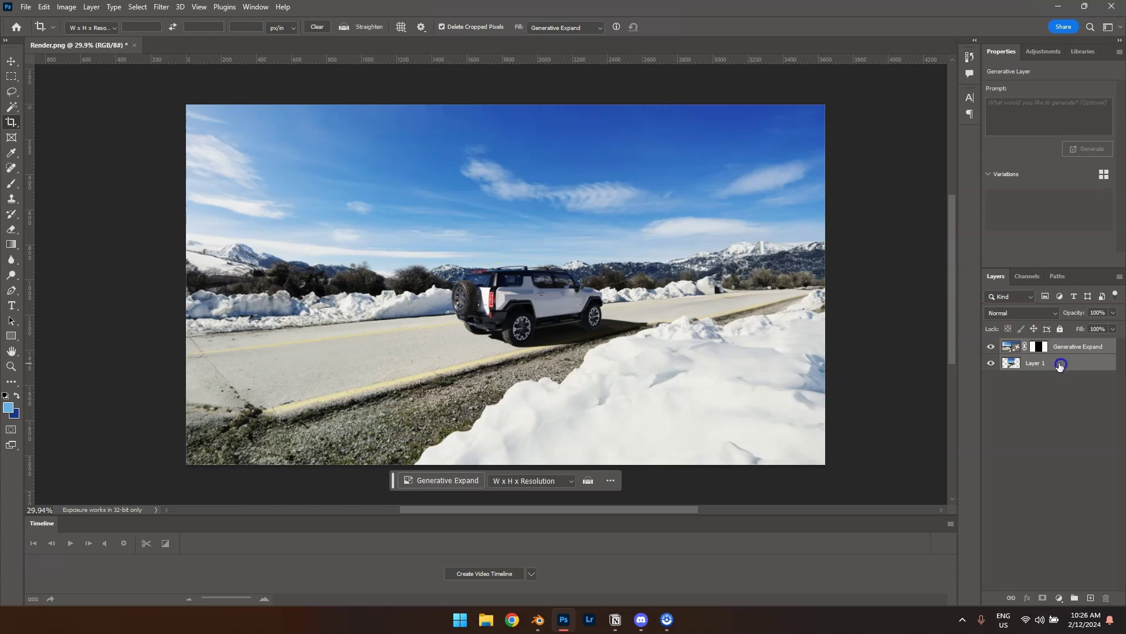
{"action": "key", "text": "ctrl+e"}
{"action": "key", "text": "z"}
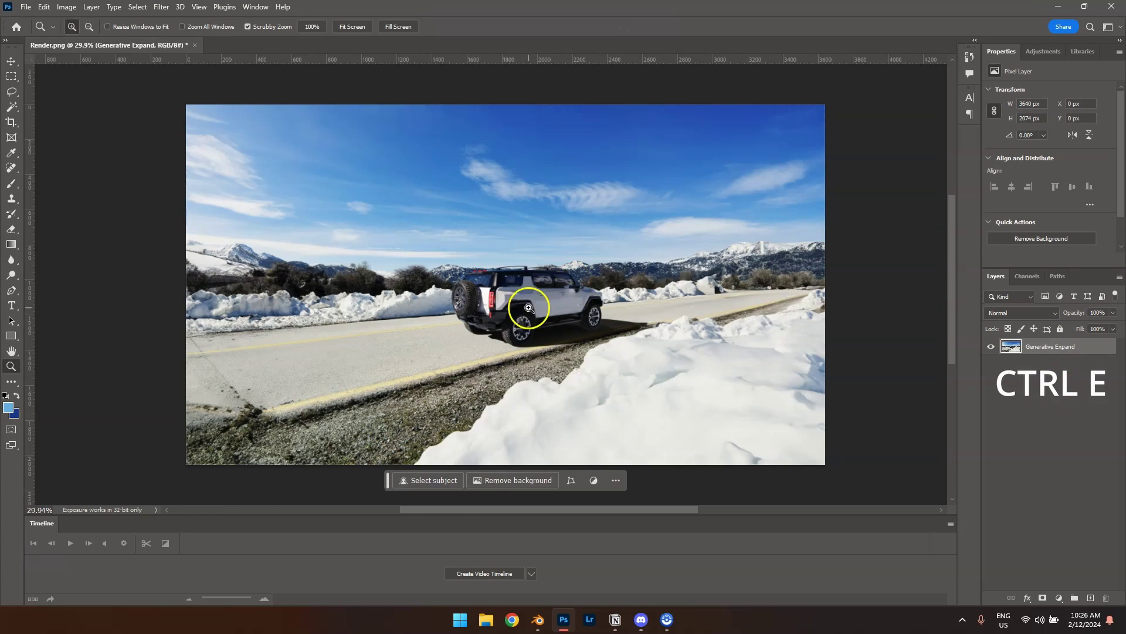
{"action": "left_click_drag", "start_coordinate": [528, 315], "coordinate": [527, 290]}
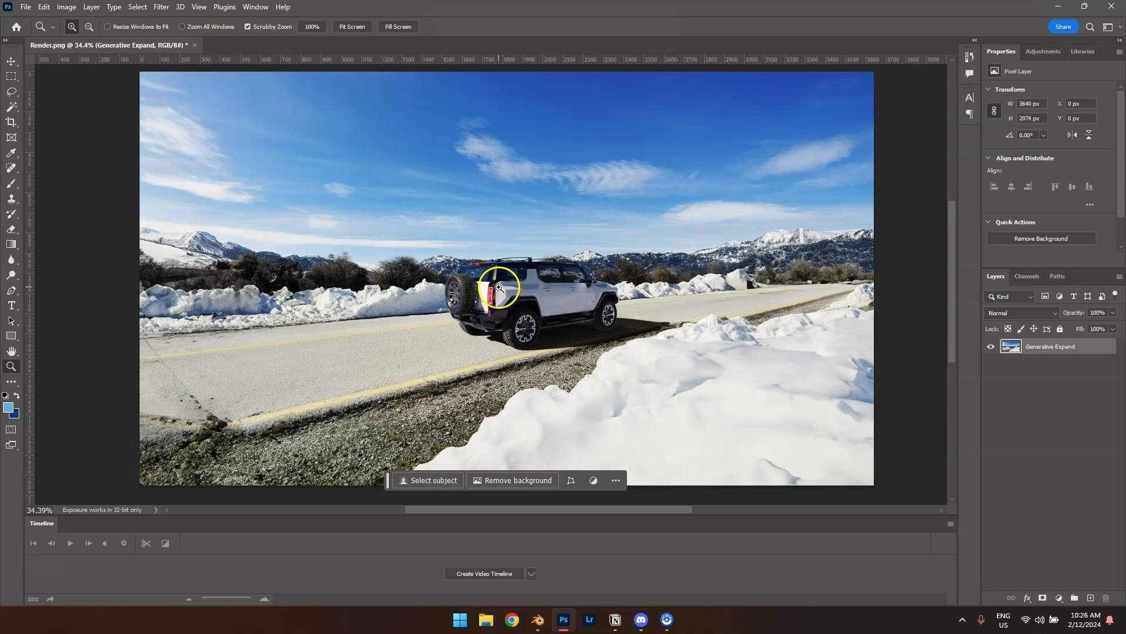
{"action": "right_click", "coordinate": [1095, 353]}
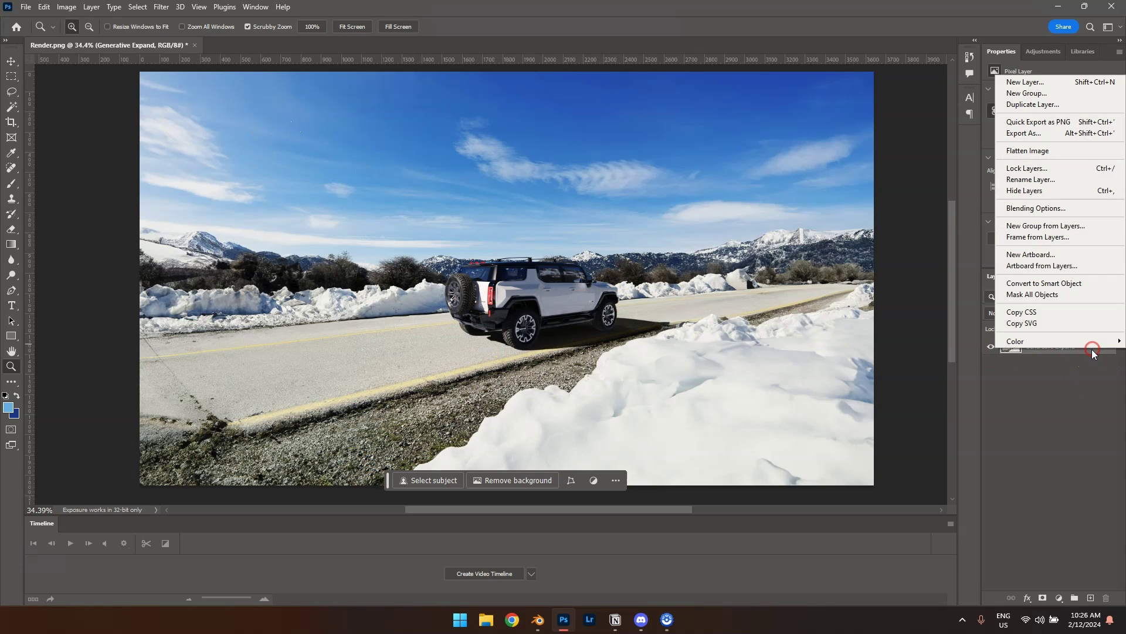
{"action": "left_click", "coordinate": [1063, 285]}
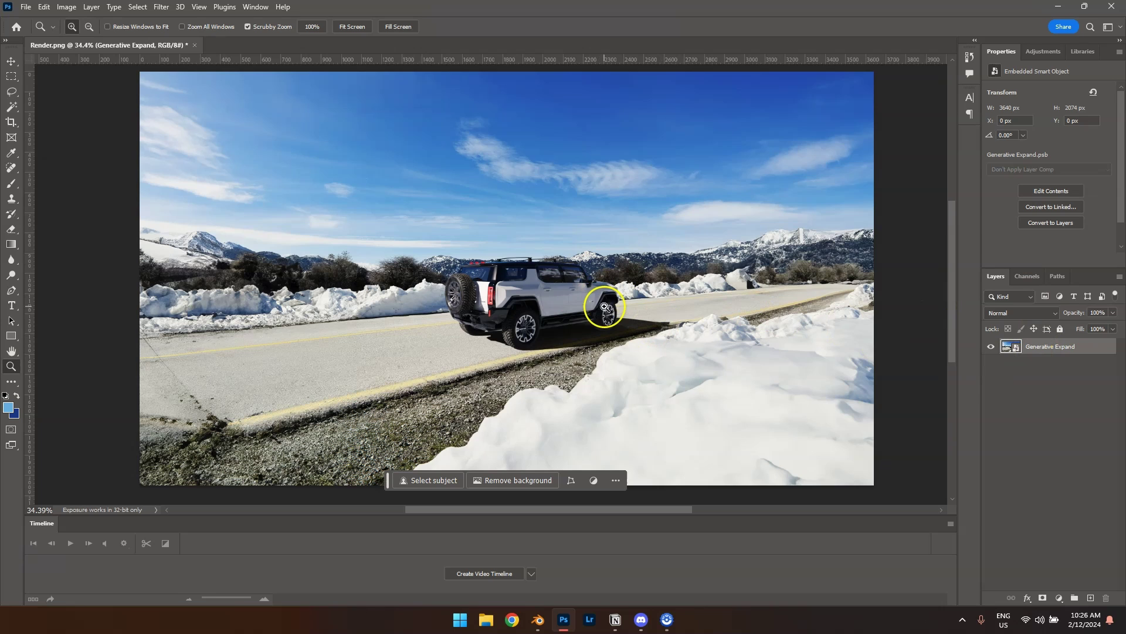
Step: Crop the image evenly tighter around the car and fit the result in view
{"action": "key", "text": "c"}
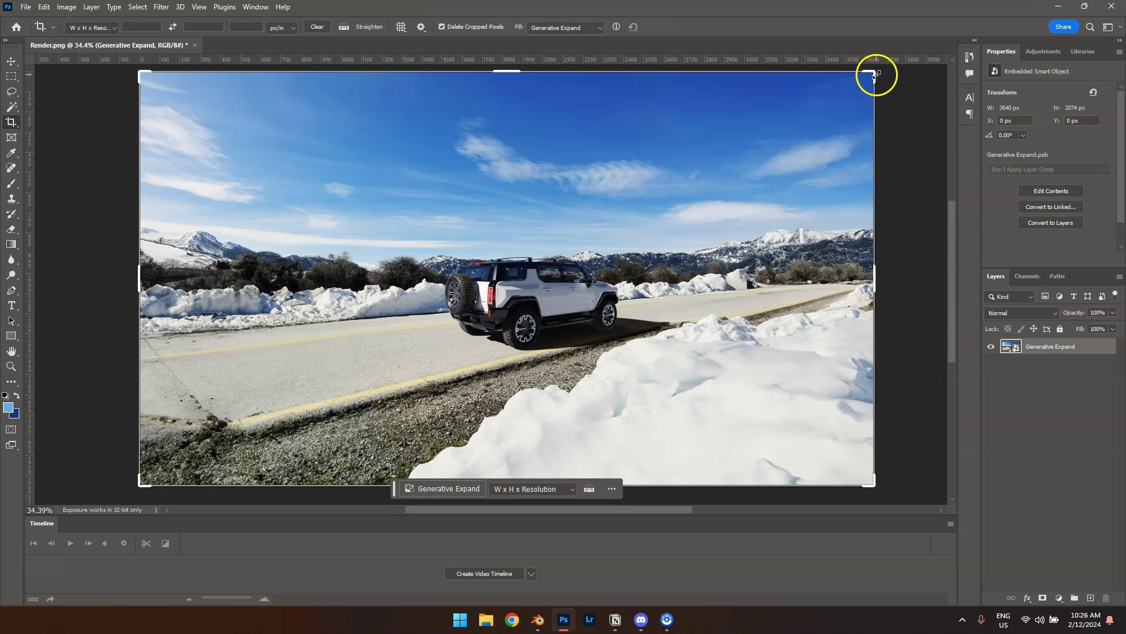
{"action": "left_click_drag", "start_coordinate": [874, 74], "coordinate": [782, 157]}
{"action": "left_click_drag", "start_coordinate": [646, 258], "coordinate": [617, 241]}
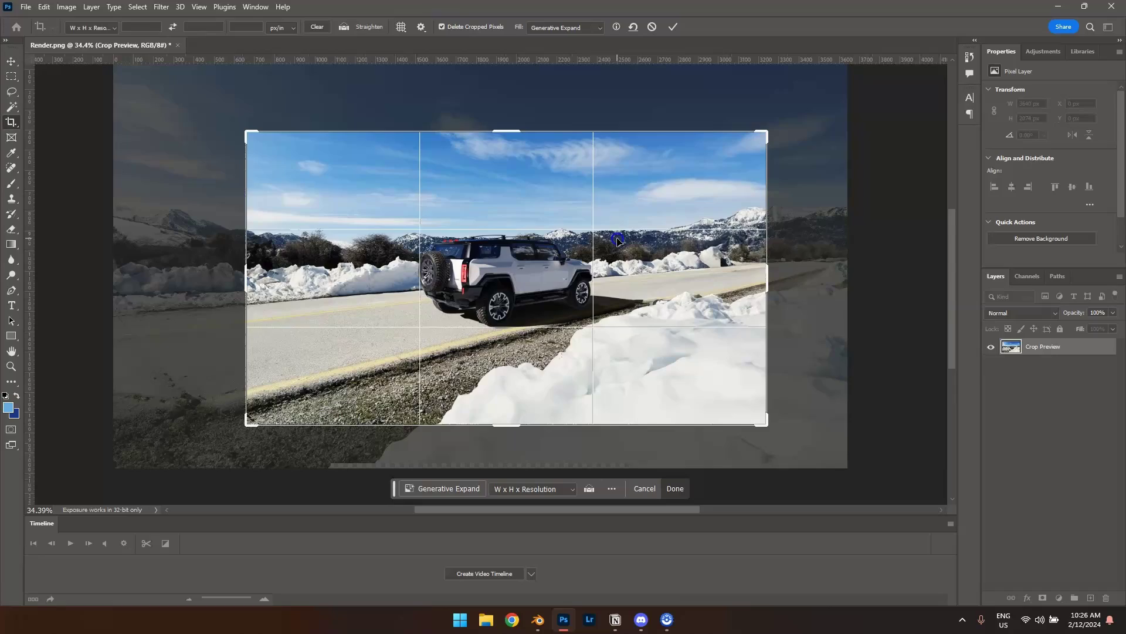
{"action": "key", "text": "Return"}
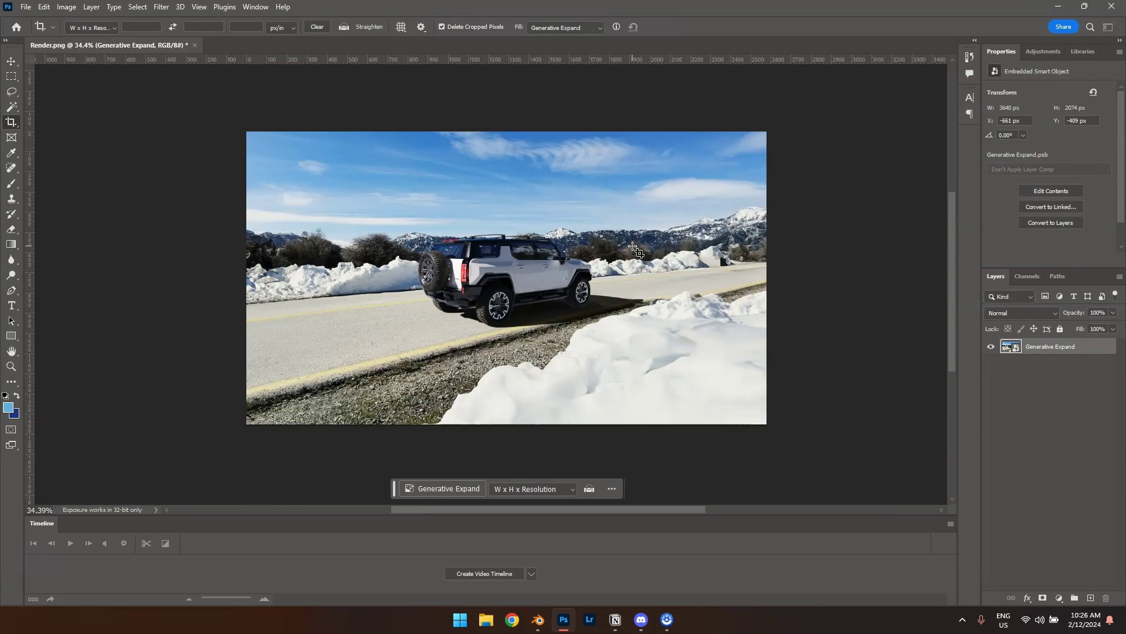
{"action": "key", "text": "z"}
{"action": "left_click_drag", "start_coordinate": [496, 283], "coordinate": [553, 247]}
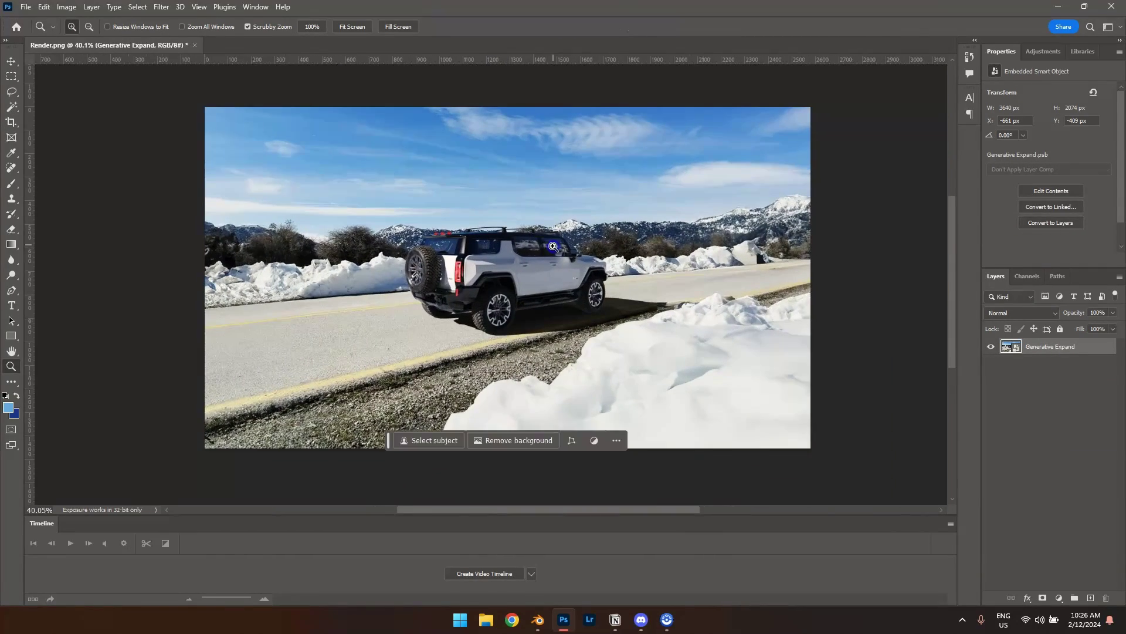
Step: Open the Camera Raw filter, apply Auto tone corrections and compare with the original
{"action": "left_click", "coordinate": [159, 7]}
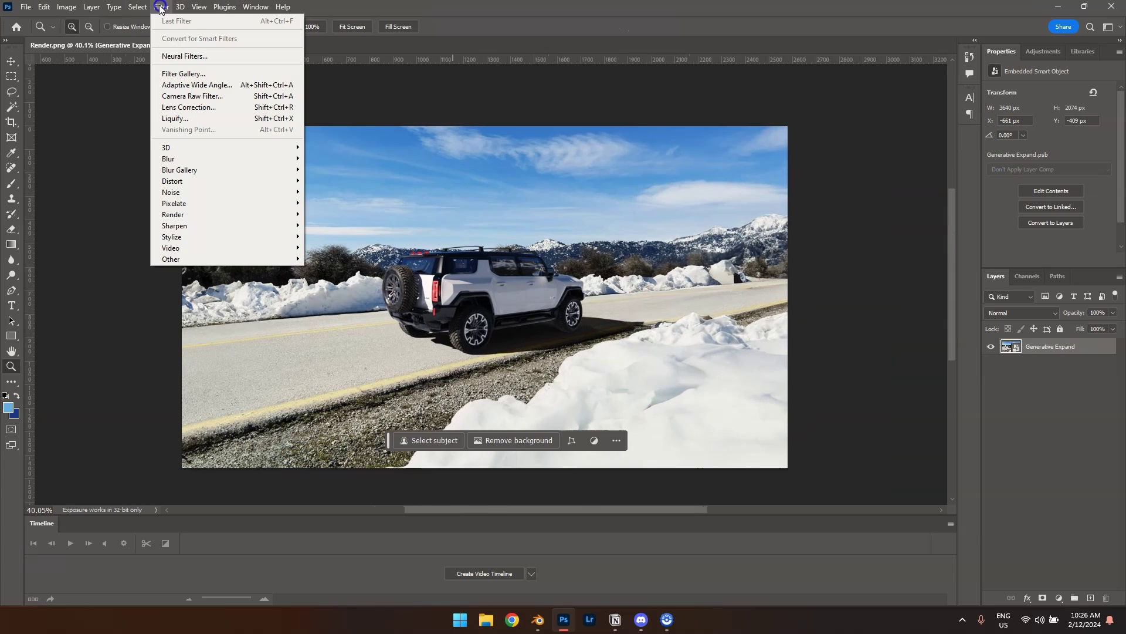
{"action": "left_click", "coordinate": [193, 98]}
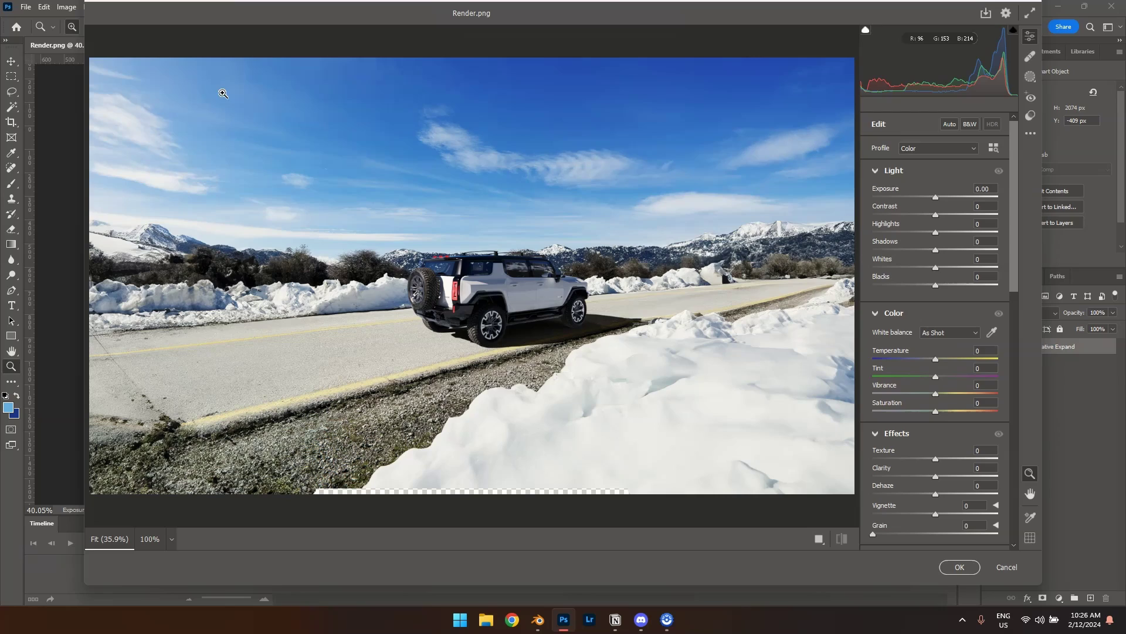
{"action": "left_click", "coordinate": [268, 201]}
{"action": "left_click_drag", "start_coordinate": [462, 296], "coordinate": [507, 272]}
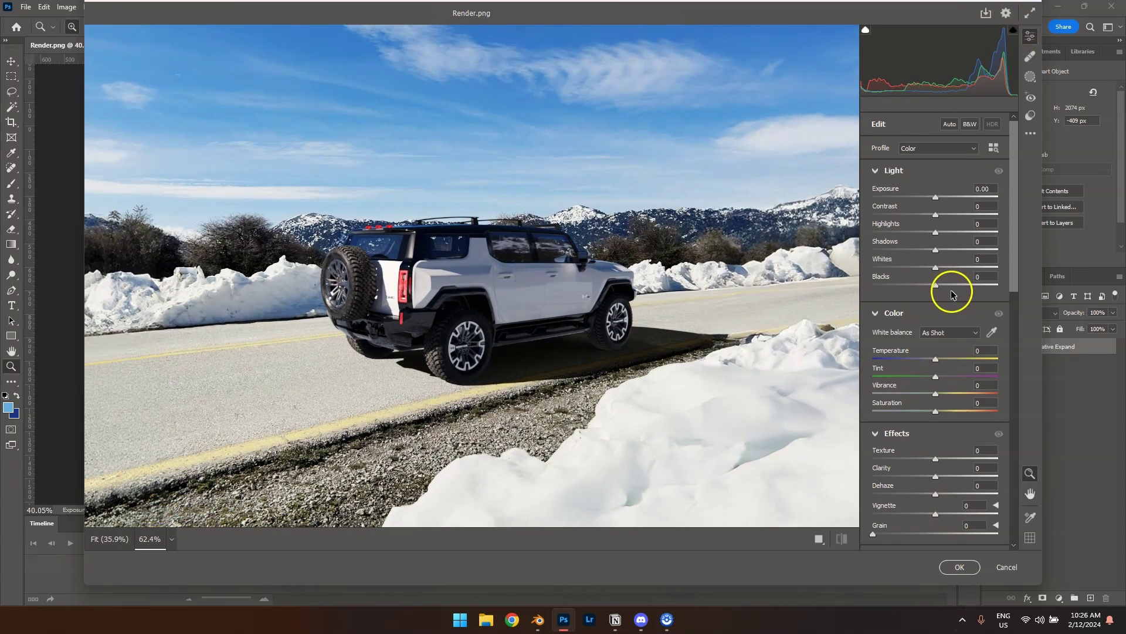
{"action": "left_click", "coordinate": [950, 125]}
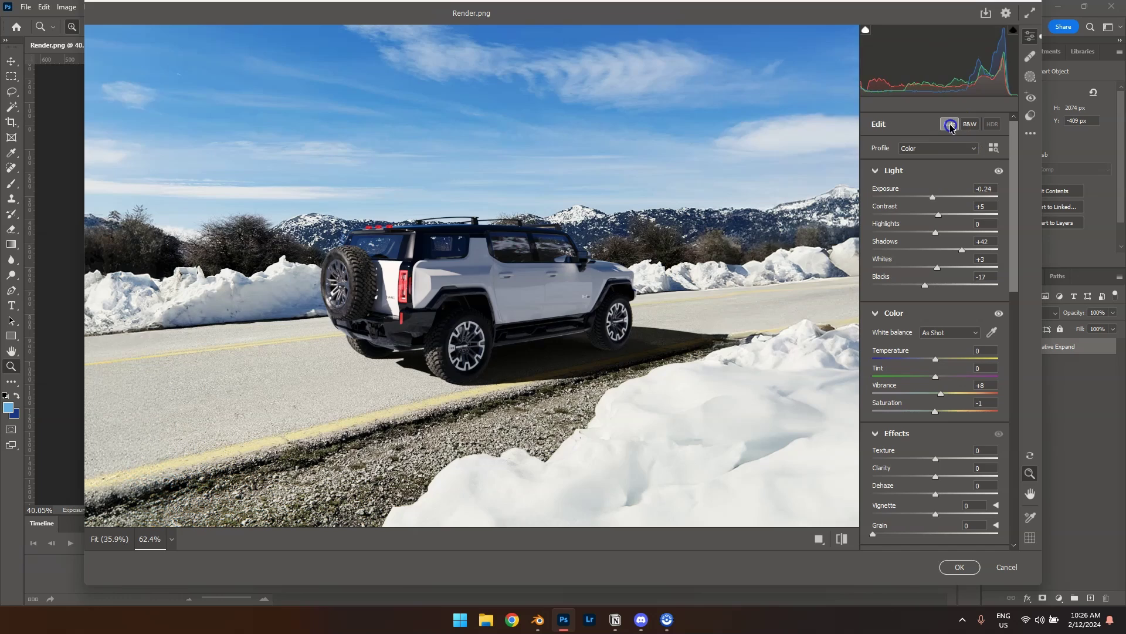
{"action": "key", "text": "ctrl+minus"}
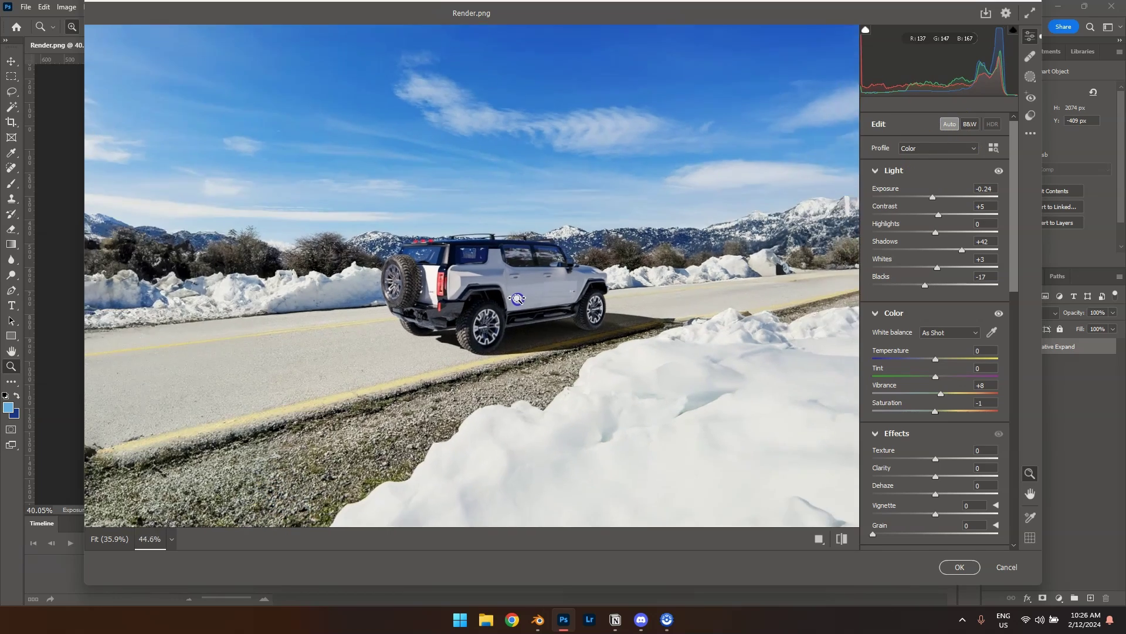
{"action": "left_click", "coordinate": [841, 538]}
{"action": "left_click", "coordinate": [841, 539]}
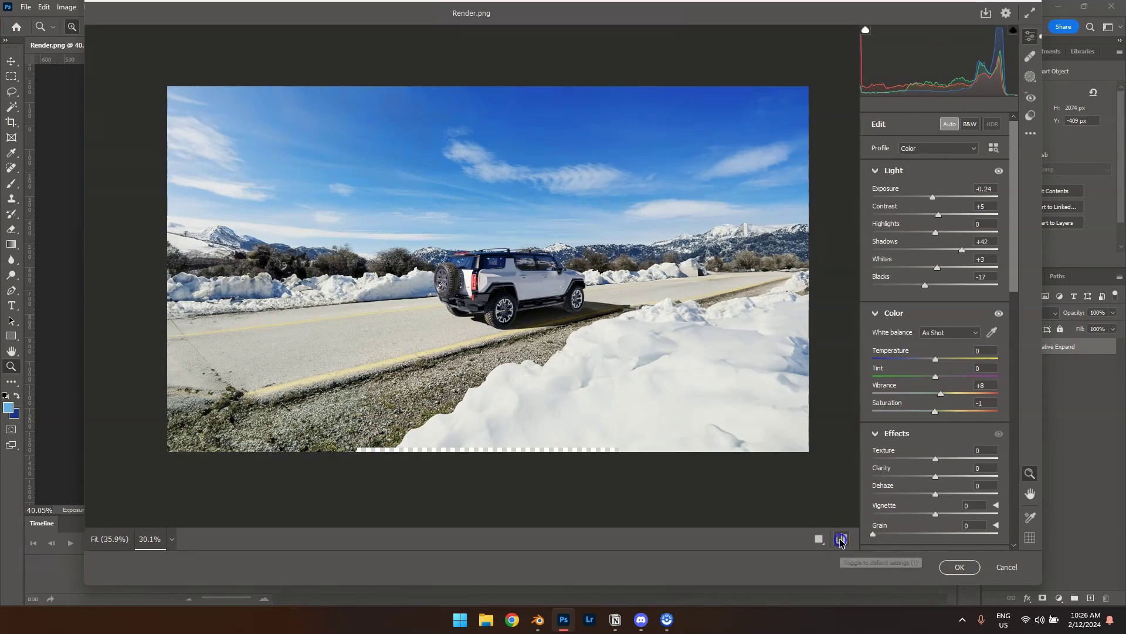
{"action": "left_click", "coordinate": [842, 539]}
{"action": "left_click", "coordinate": [842, 538]}
Step: Lower Shadows to 0 for more contrast and compare before and after
{"action": "scroll", "coordinate": [526, 287], "scroll_direction": "up", "scroll_amount": 2}
{"action": "left_click", "coordinate": [963, 250]}
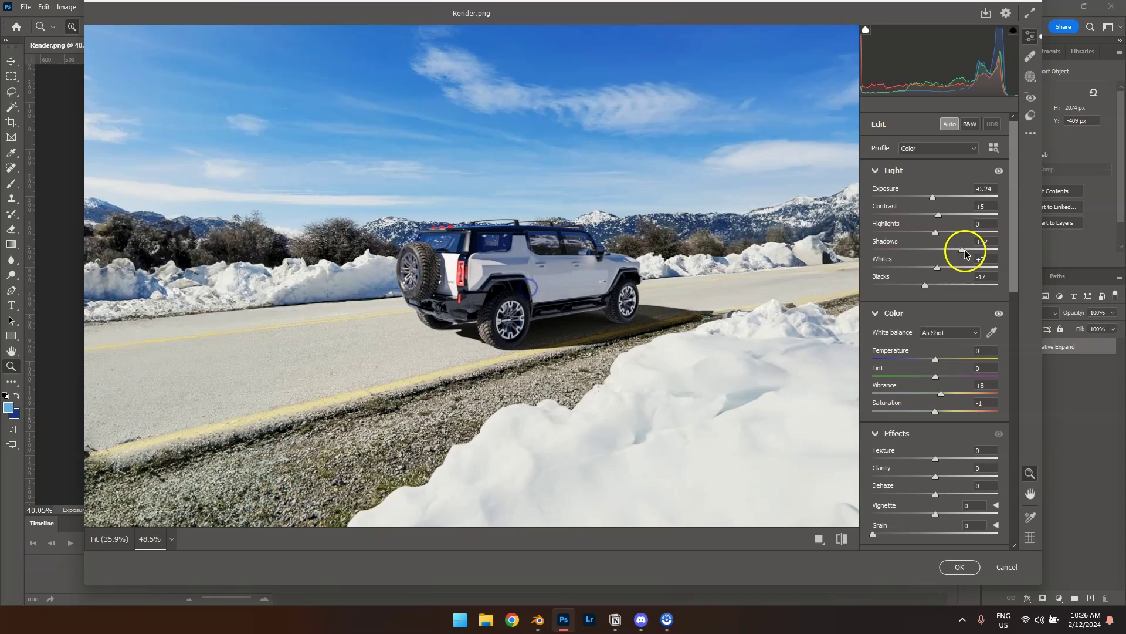
{"action": "left_click_drag", "start_coordinate": [960, 253], "coordinate": [939, 253]}
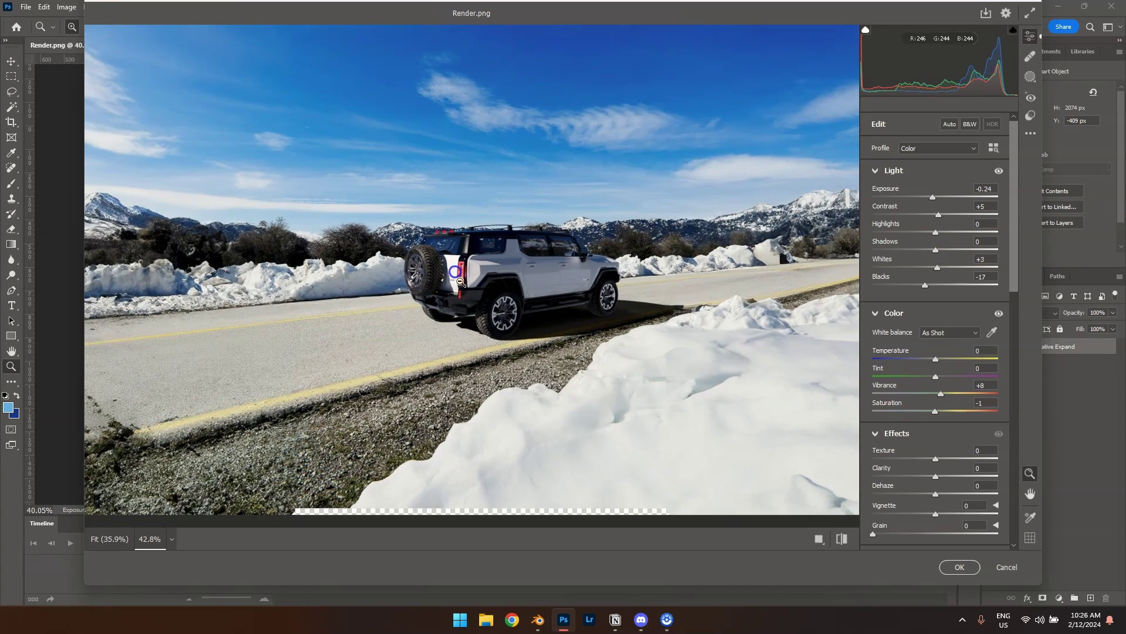
{"action": "left_click", "coordinate": [842, 539]}
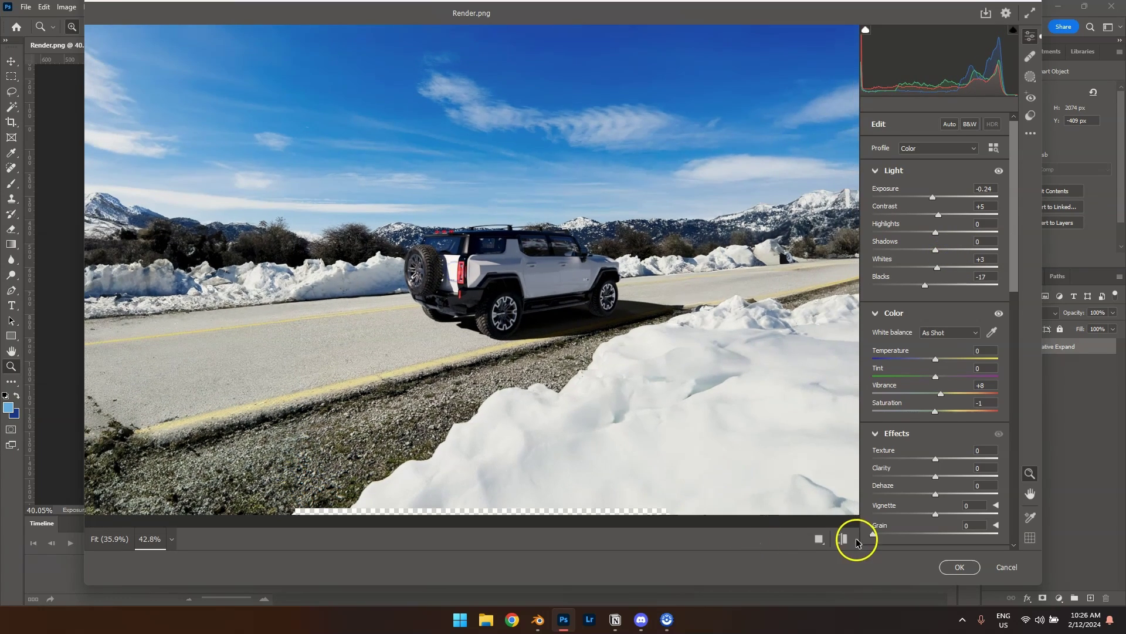
{"action": "left_click", "coordinate": [843, 540]}
{"action": "left_click", "coordinate": [514, 293]}
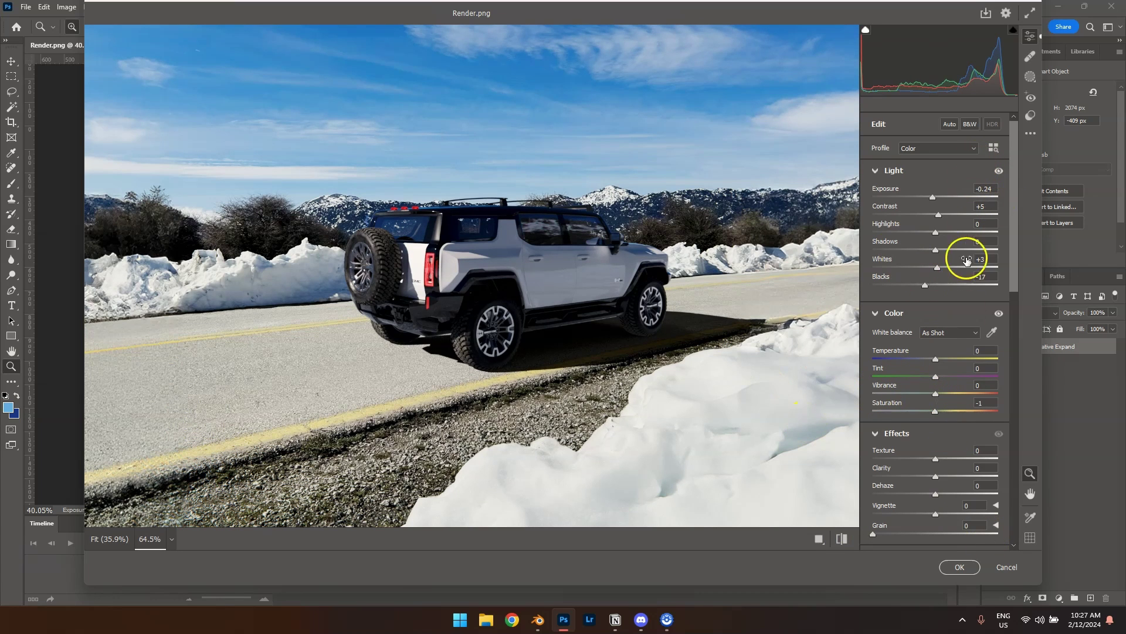
Step: Set Clarity to +16 and Texture to -10 while zoomed in on the car
{"action": "scroll", "coordinate": [574, 246], "scroll_direction": "down", "scroll_amount": 2}
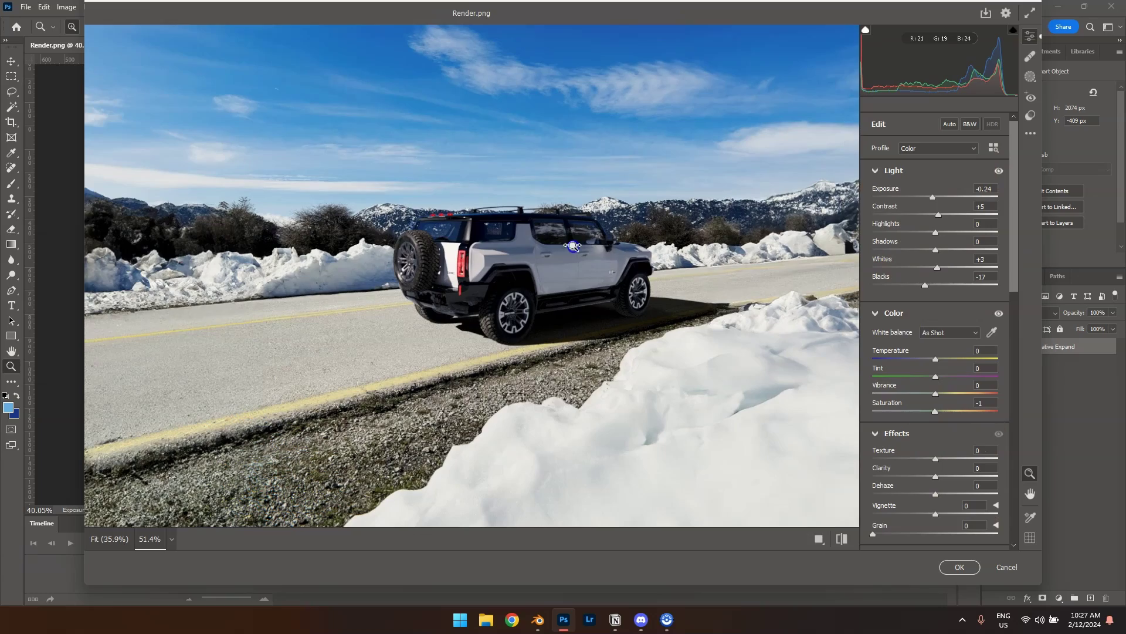
{"action": "scroll", "coordinate": [573, 245], "scroll_direction": "up", "scroll_amount": 1}
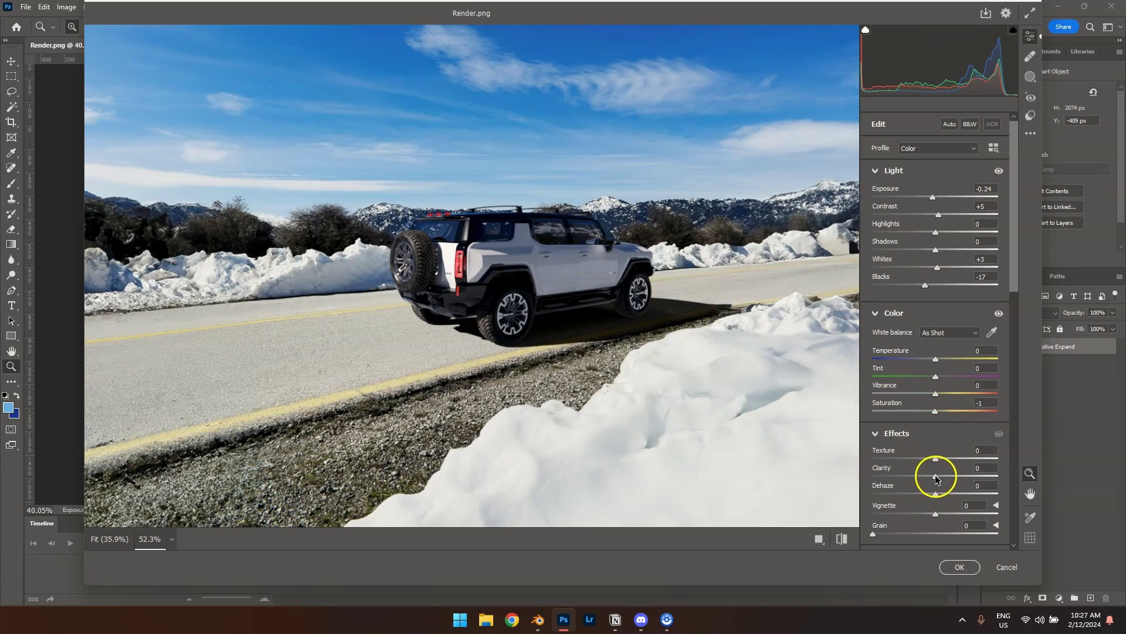
{"action": "left_click_drag", "start_coordinate": [936, 476], "coordinate": [997, 476]}
{"action": "left_click_drag", "start_coordinate": [681, 315], "coordinate": [641, 274]}
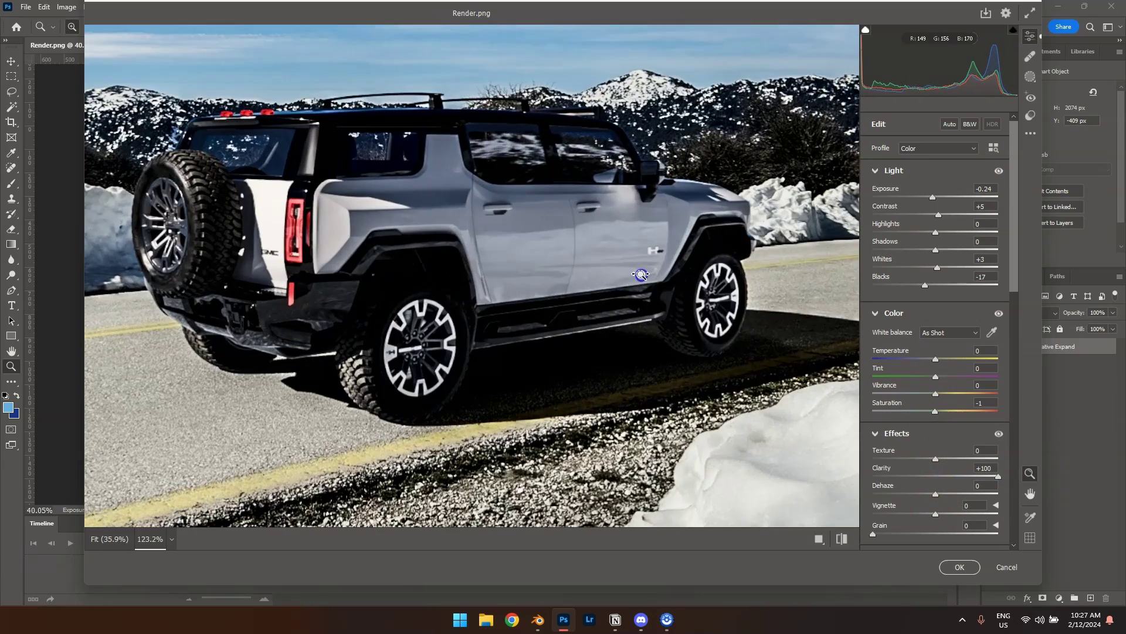
{"action": "scroll", "coordinate": [500, 258], "scroll_direction": "down", "scroll_amount": 4}
{"action": "left_click", "coordinate": [938, 476]}
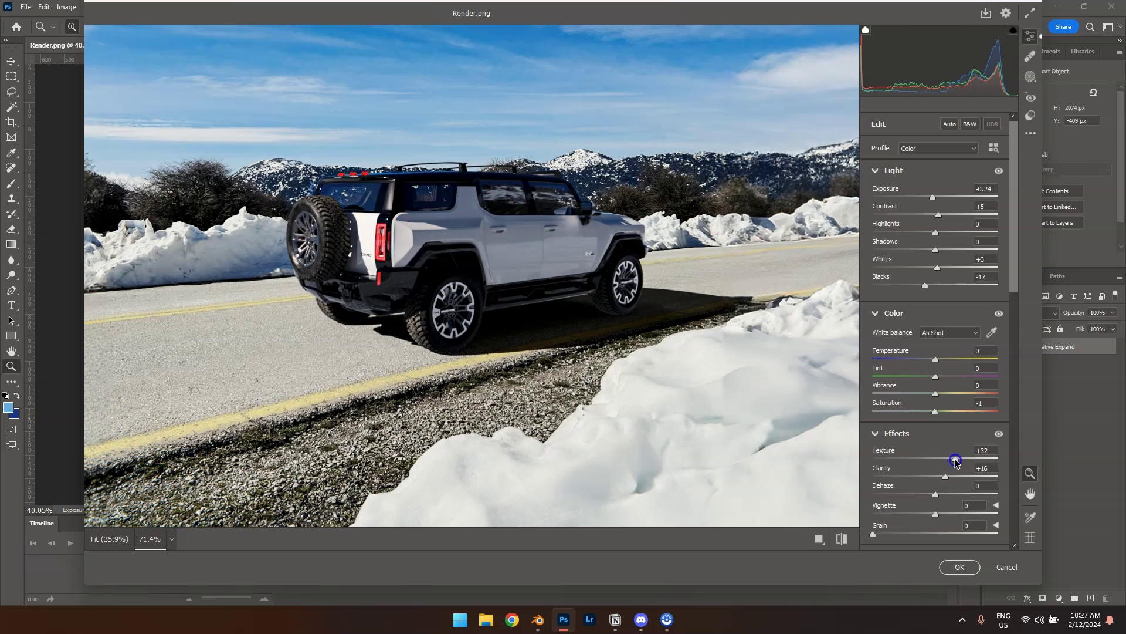
{"action": "mouse_move", "coordinate": [998, 459]}
{"action": "left_mouse_down"}
{"action": "mouse_move", "coordinate": [968, 460]}
{"action": "mouse_move", "coordinate": [999, 462]}
{"action": "left_mouse_up"}
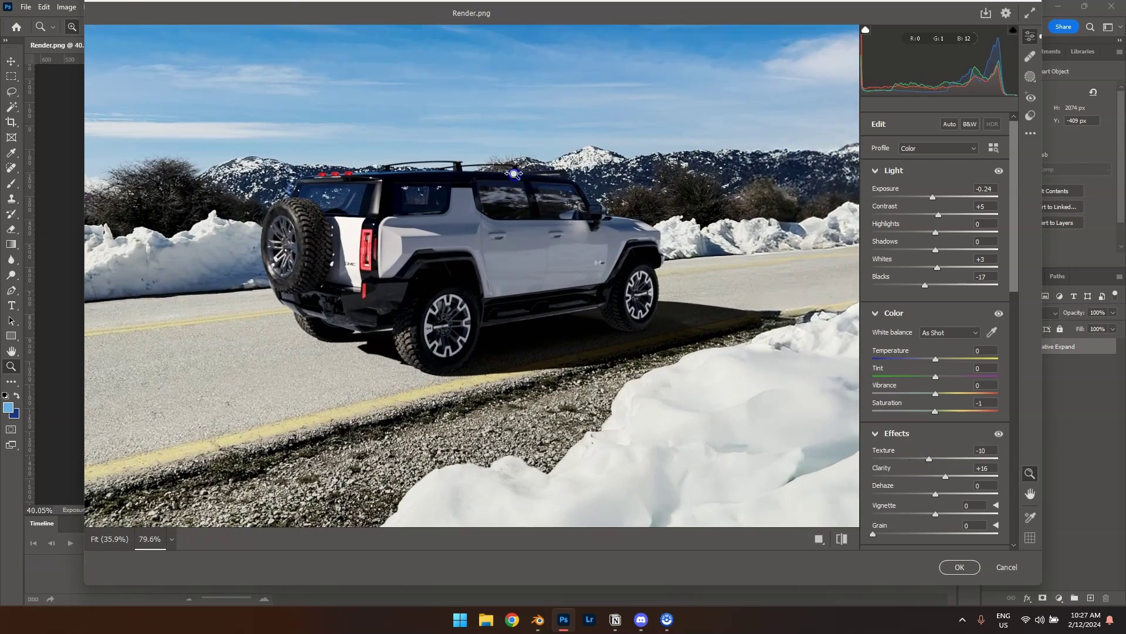
Step: Warm the image to Temperature +10, comparing against the original look
{"action": "left_click", "coordinate": [842, 538]}
{"action": "left_click", "coordinate": [842, 539]}
{"action": "left_click", "coordinate": [841, 538]}
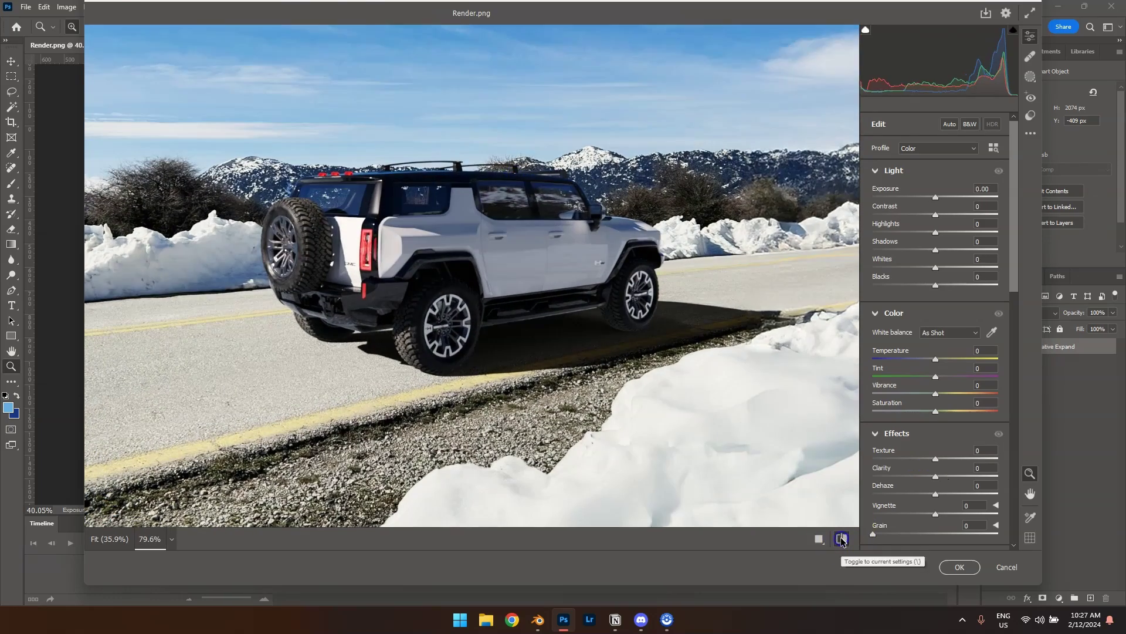
{"action": "left_click", "coordinate": [842, 538]}
{"action": "left_click_drag", "start_coordinate": [503, 319], "coordinate": [536, 284]}
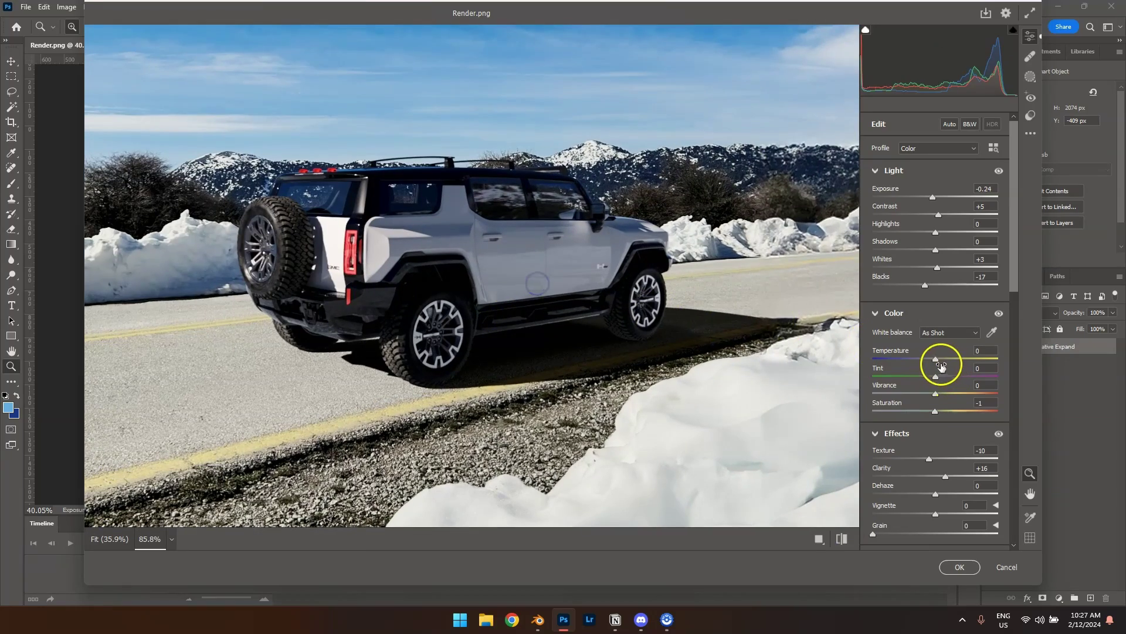
{"action": "left_click_drag", "start_coordinate": [440, 282], "coordinate": [460, 294]}
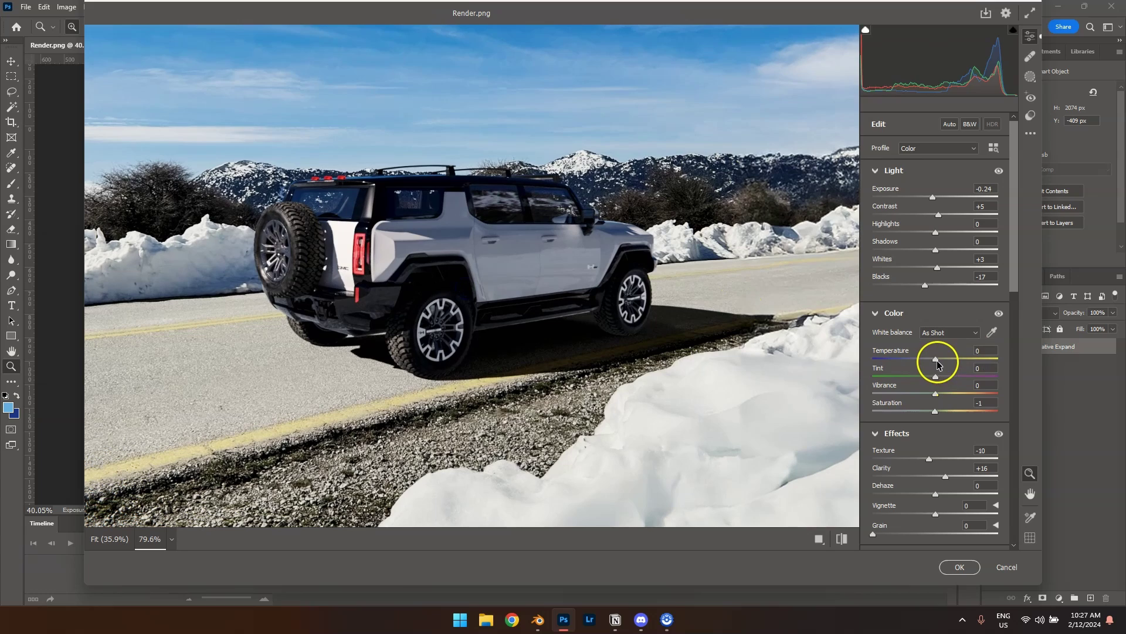
{"action": "left_click_drag", "start_coordinate": [937, 362], "coordinate": [944, 362]}
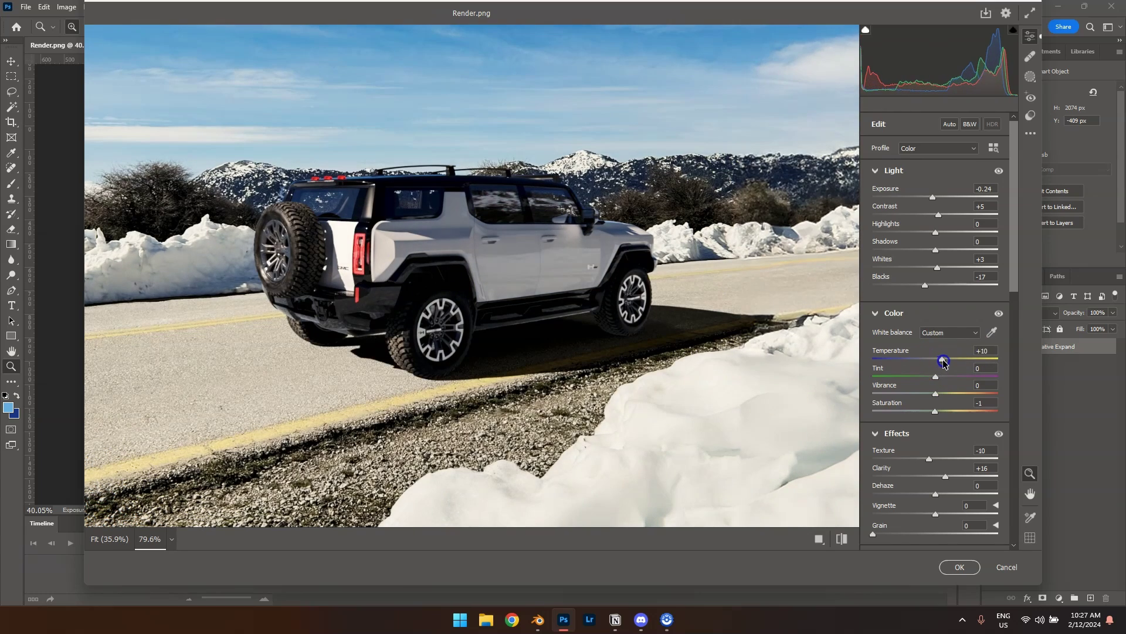
{"action": "left_click", "coordinate": [842, 538]}
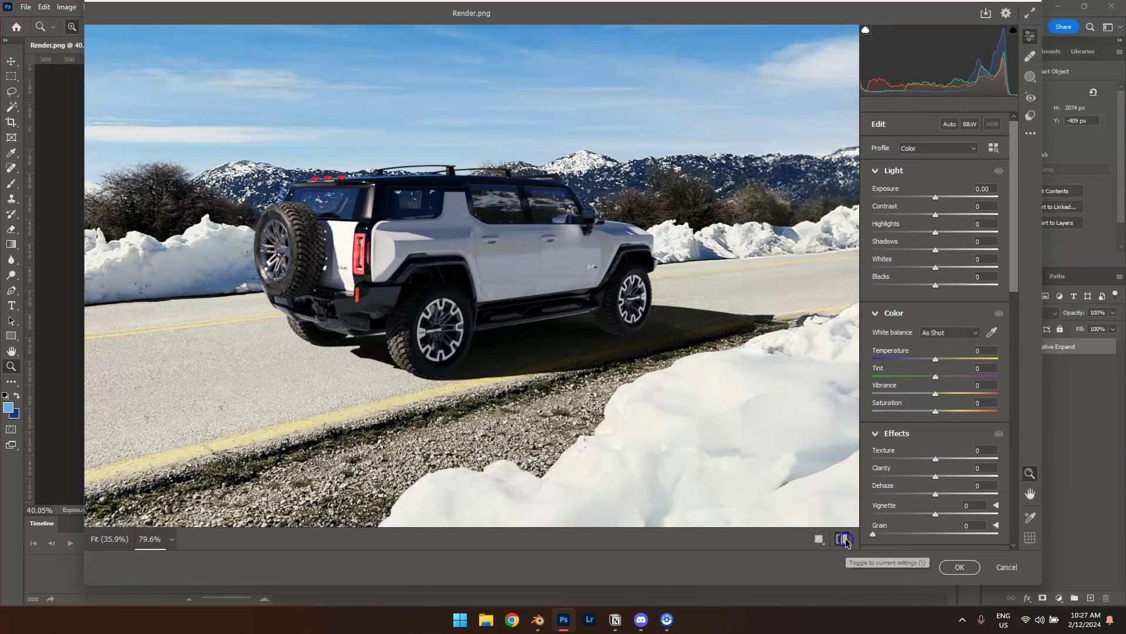
{"action": "mouse_move", "coordinate": [531, 282]}
{"action": "left_mouse_down"}
{"action": "mouse_move", "coordinate": [493, 305]}
{"action": "mouse_move", "coordinate": [528, 293]}
{"action": "left_mouse_up"}
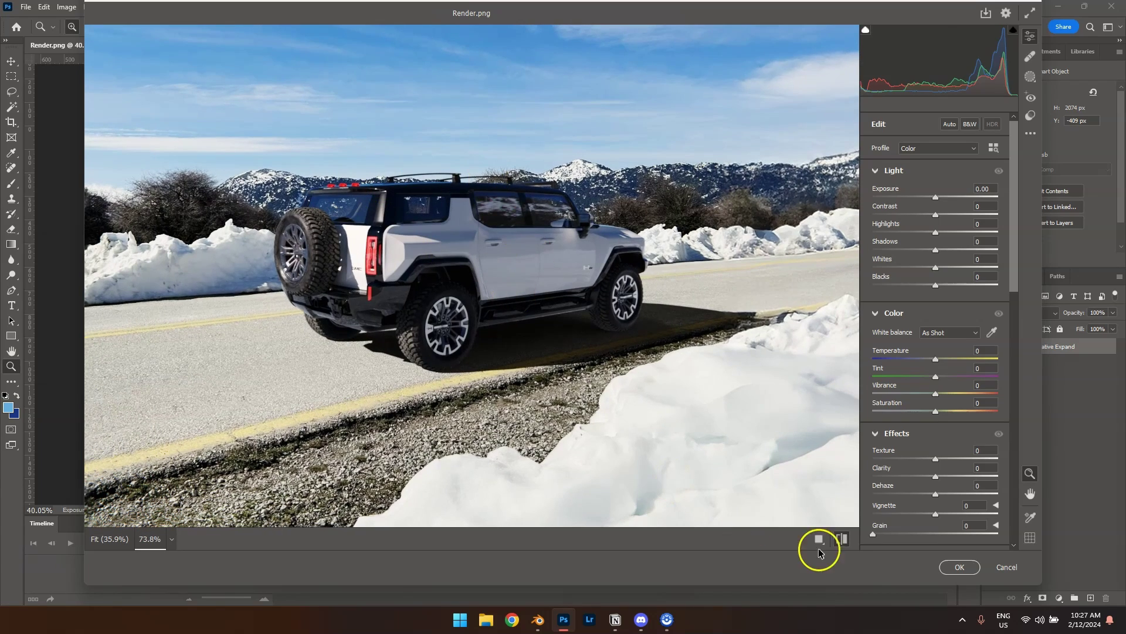
{"action": "left_click", "coordinate": [842, 539]}
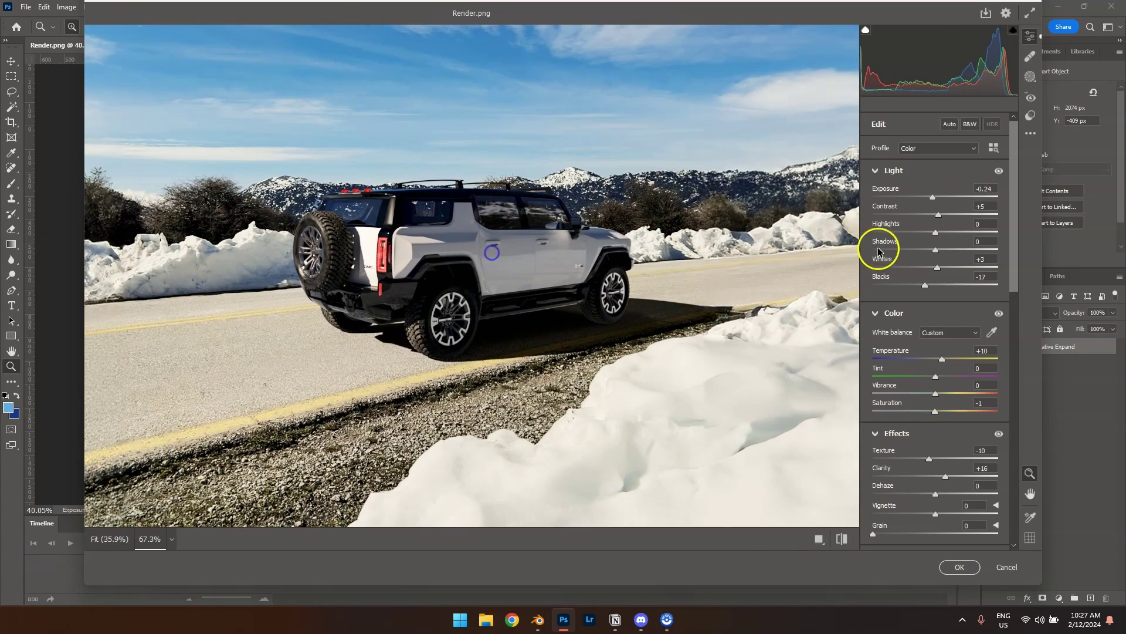
Step: Raise Exposure to +0.50 with Highlights -28 and compare with the original
{"action": "left_click", "coordinate": [931, 200]}
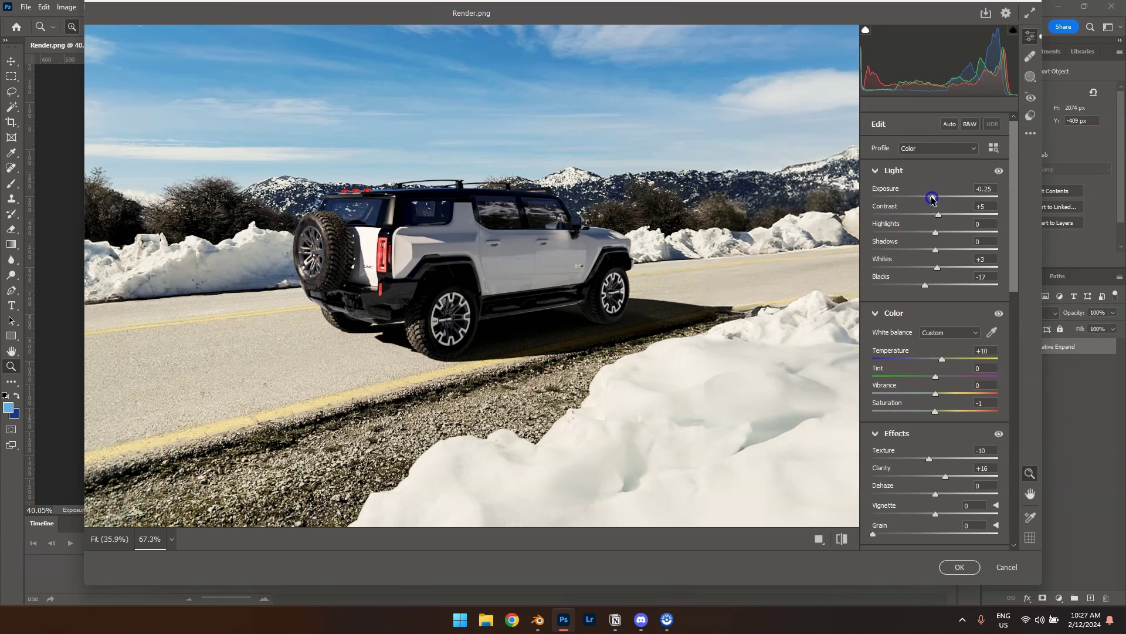
{"action": "left_click_drag", "start_coordinate": [933, 200], "coordinate": [920, 240]}
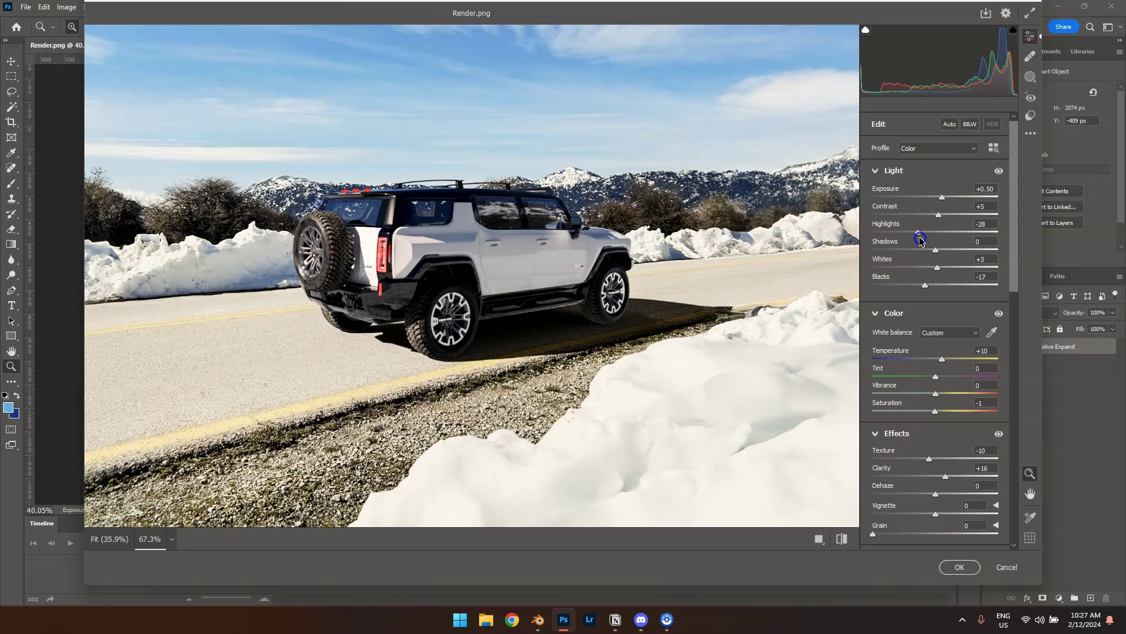
{"action": "left_click", "coordinate": [841, 538]}
{"action": "left_click", "coordinate": [842, 538]}
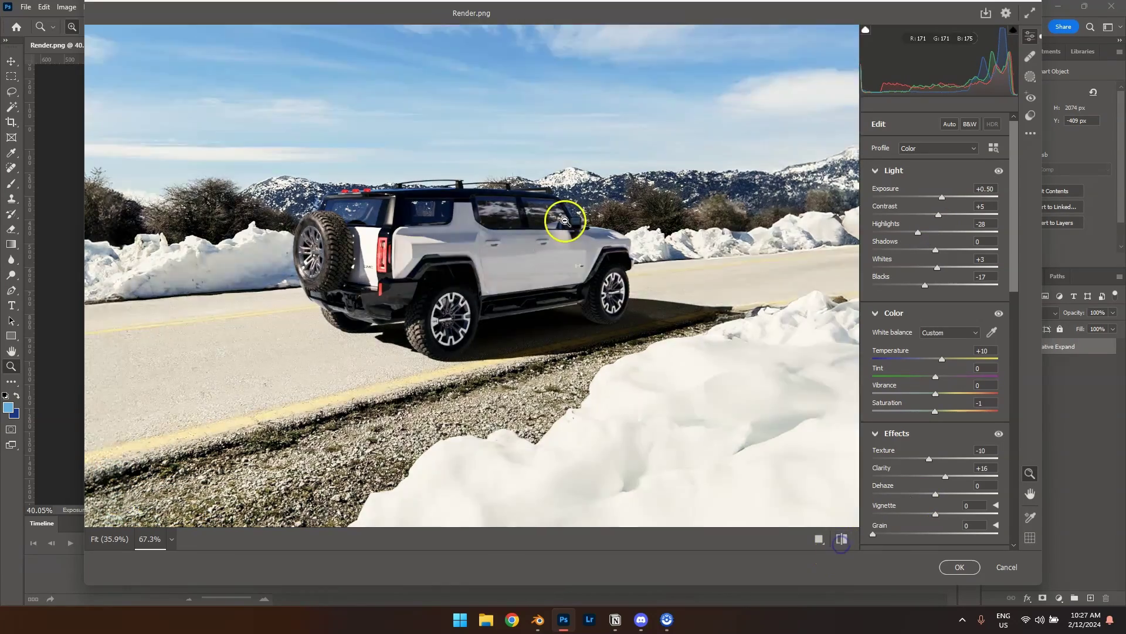
{"action": "mouse_move", "coordinate": [564, 222]}
{"action": "left_mouse_down"}
{"action": "mouse_move", "coordinate": [512, 265]}
{"action": "mouse_move", "coordinate": [579, 211]}
{"action": "mouse_move", "coordinate": [563, 221]}
{"action": "left_mouse_up"}
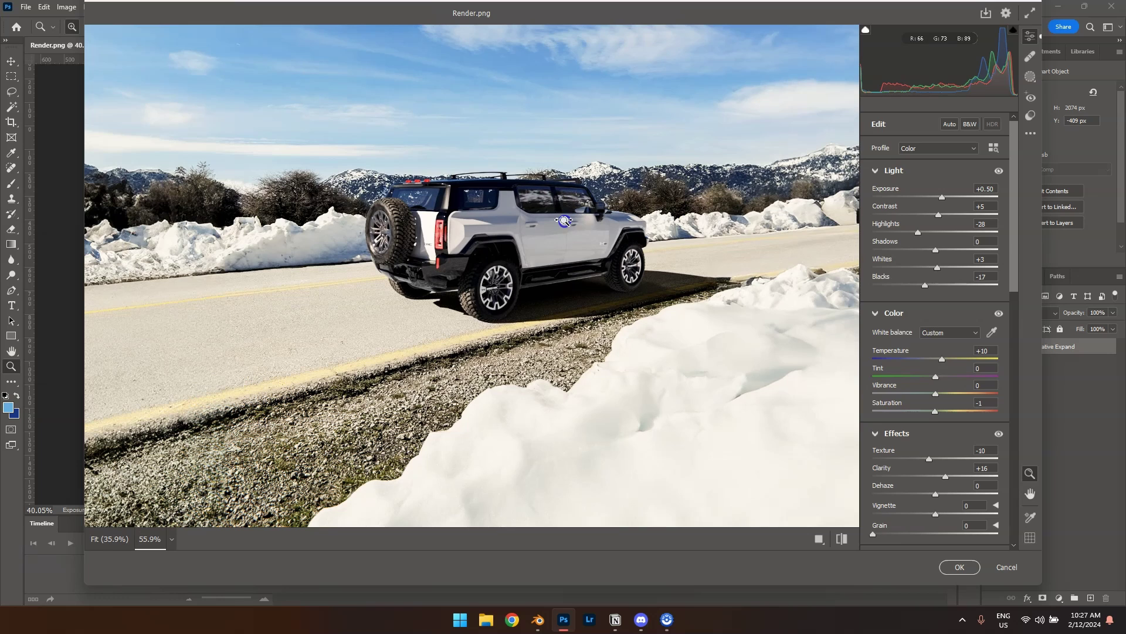
Step: Set the Color Mixer Yellows hue to -15, checking it against the default look
{"action": "scroll", "coordinate": [913, 403], "scroll_direction": "down", "scroll_amount": 10}
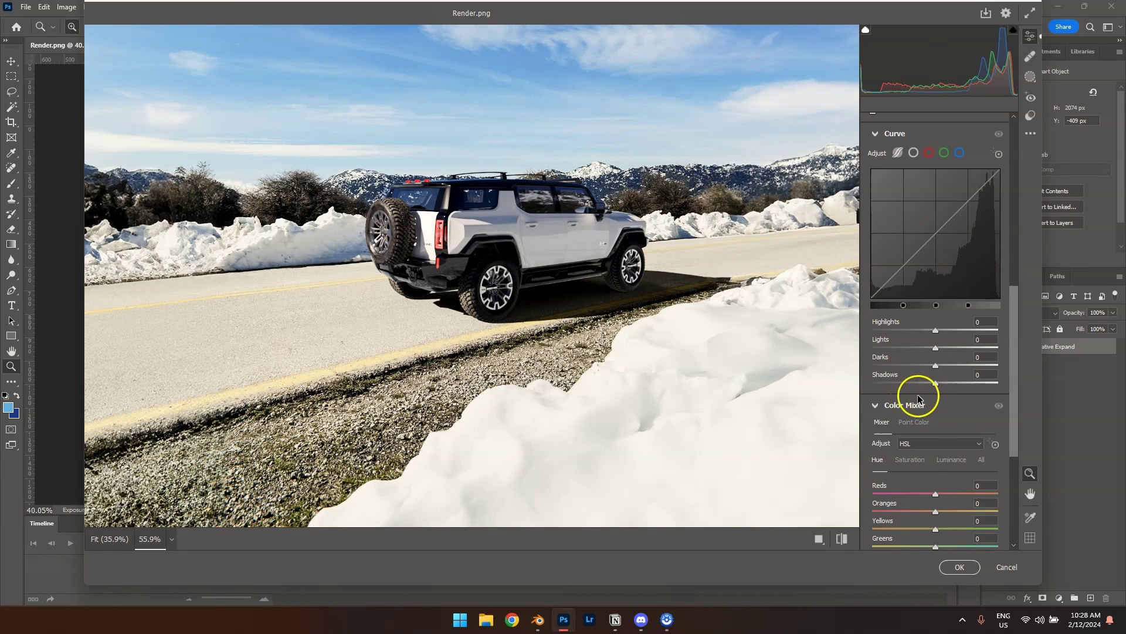
{"action": "scroll", "coordinate": [918, 399], "scroll_direction": "down", "scroll_amount": 5}
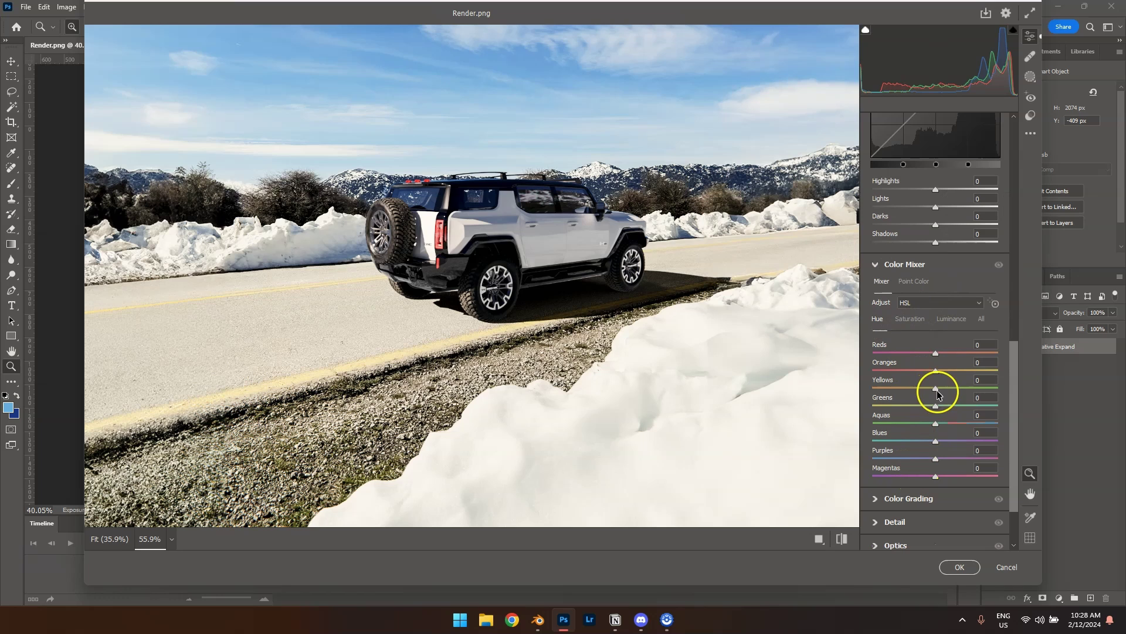
{"action": "left_click_drag", "start_coordinate": [935, 388], "coordinate": [1037, 387]}
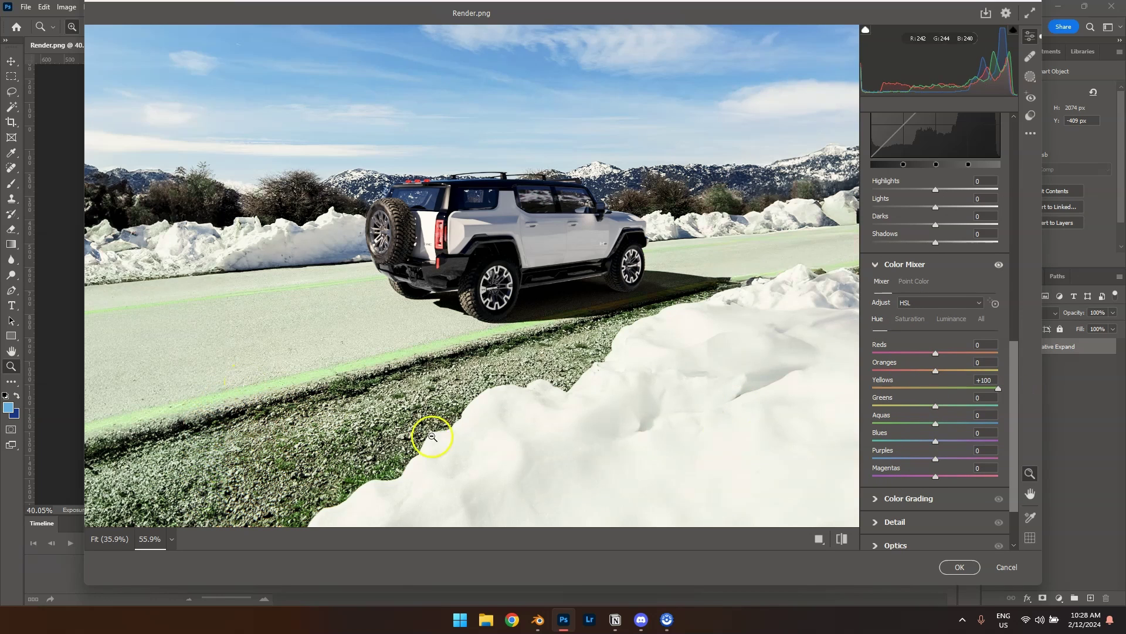
{"action": "left_click_drag", "start_coordinate": [965, 389], "coordinate": [939, 392]}
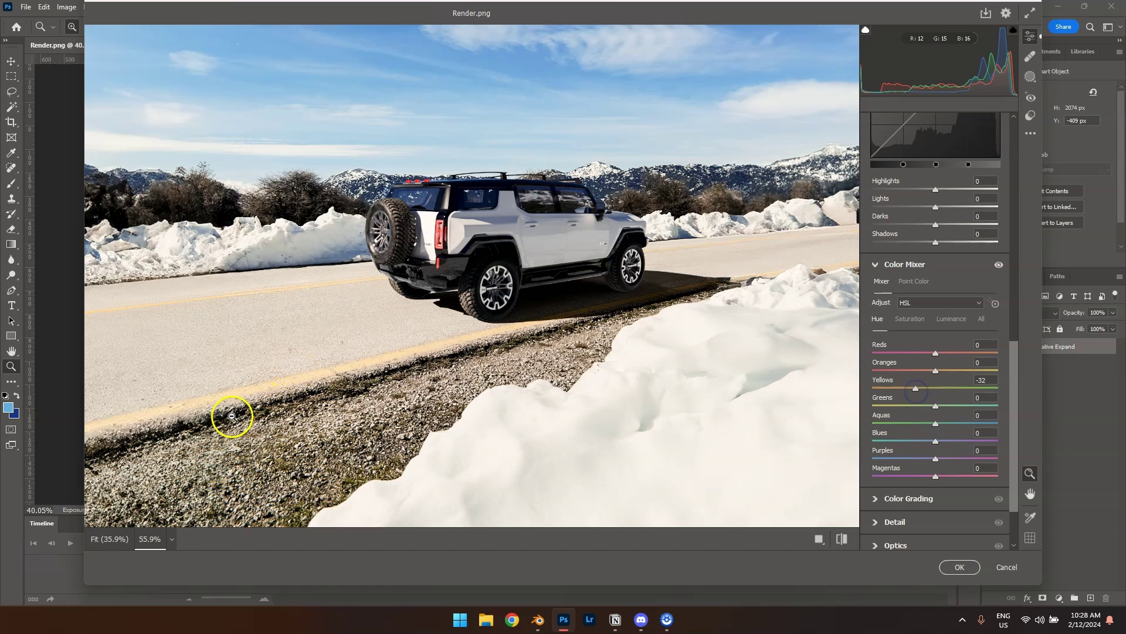
{"action": "left_click_drag", "start_coordinate": [917, 392], "coordinate": [936, 393]}
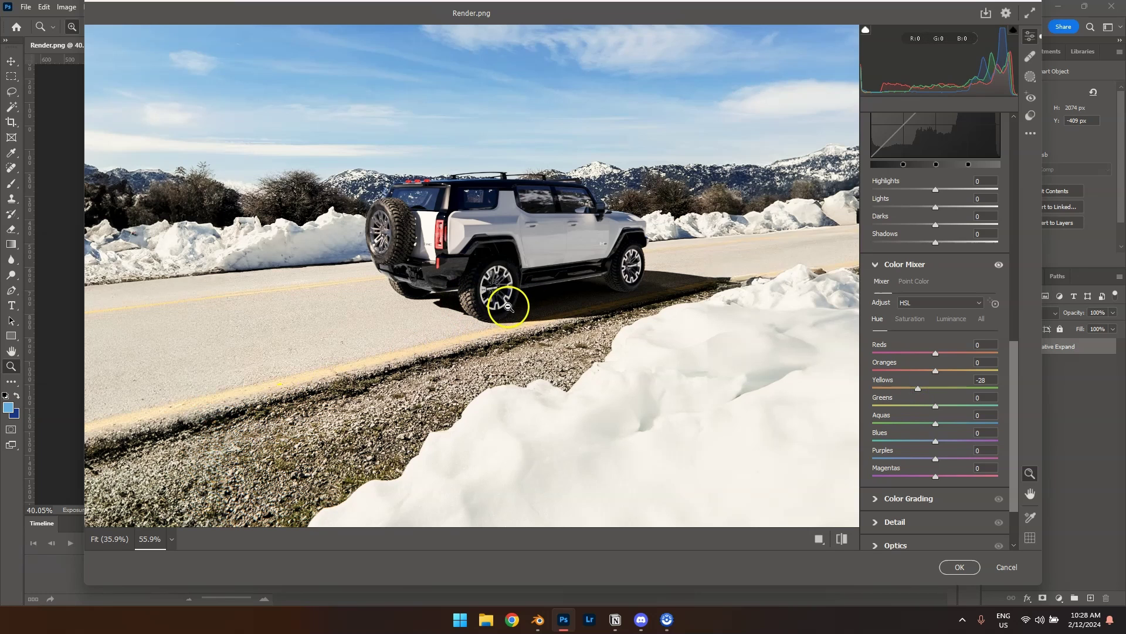
{"action": "left_click", "coordinate": [819, 539]}
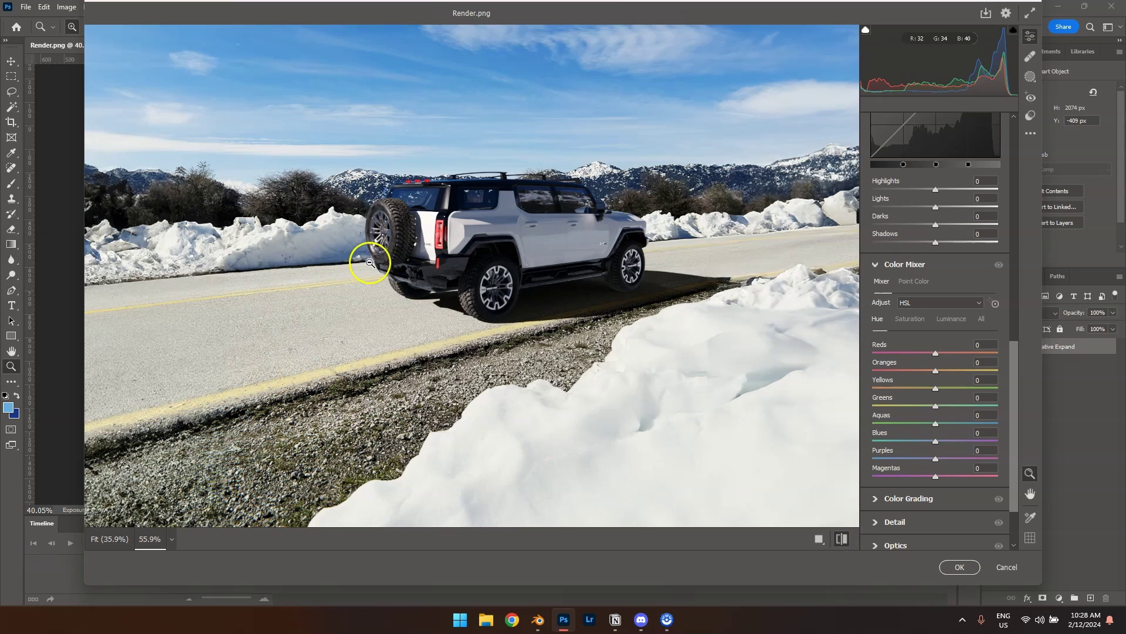
{"action": "left_click", "coordinate": [844, 539]}
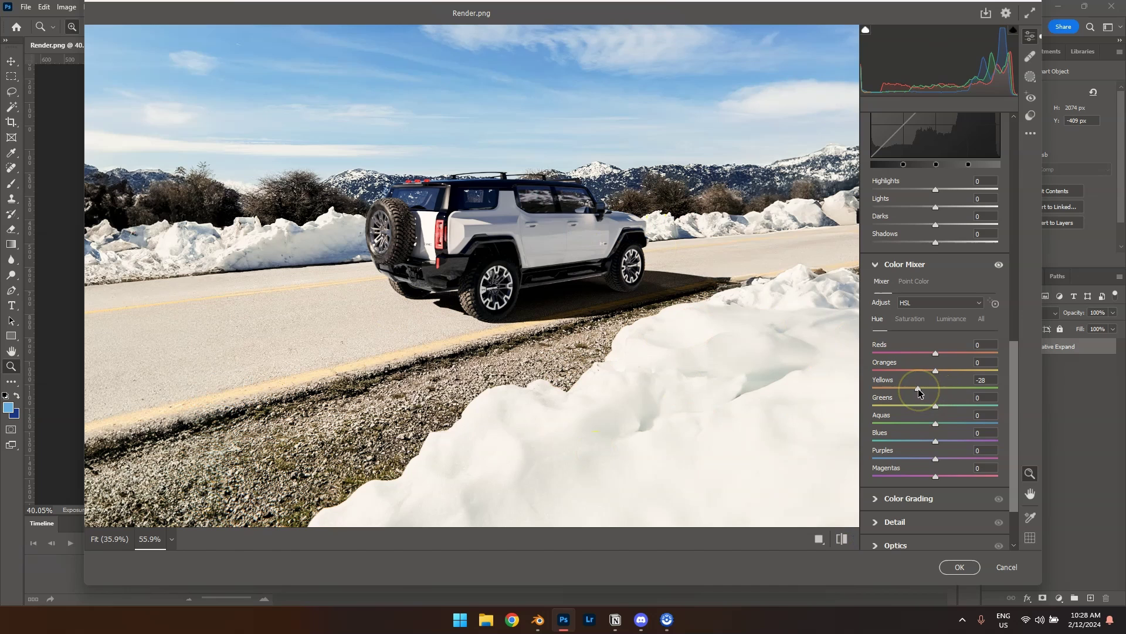
{"action": "left_click_drag", "start_coordinate": [919, 389], "coordinate": [924, 391]}
{"action": "scroll", "coordinate": [520, 246], "scroll_direction": "down", "scroll_amount": 5}
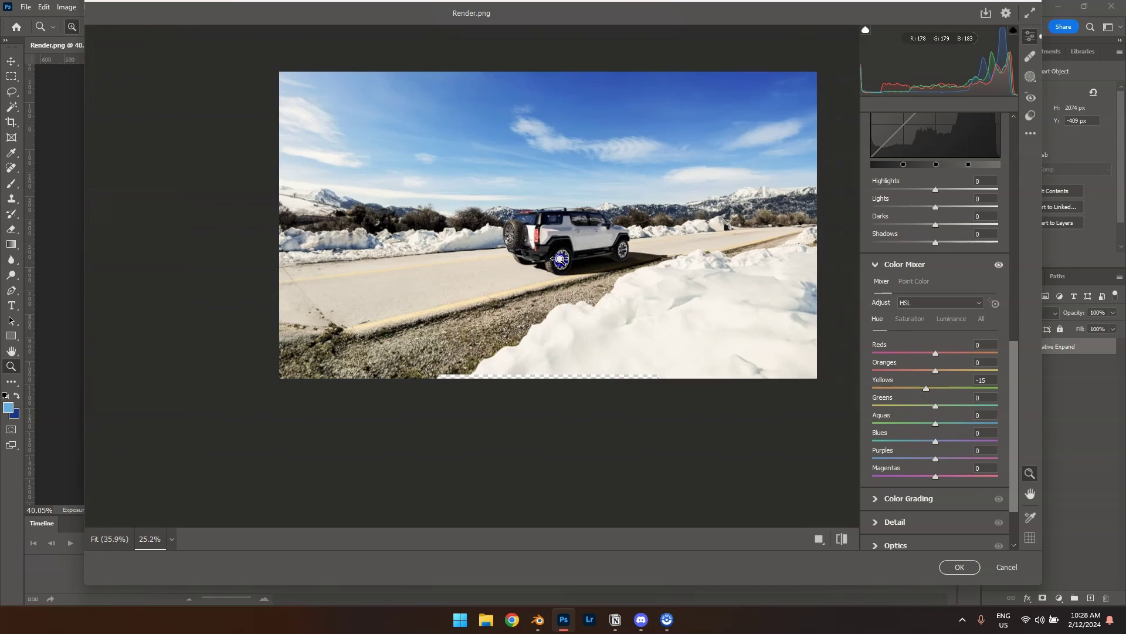
Step: Add a sky-top-to-horizon linear gradient mask at Exposure -0.60 and compare before and after
{"action": "left_click", "coordinate": [1030, 76]}
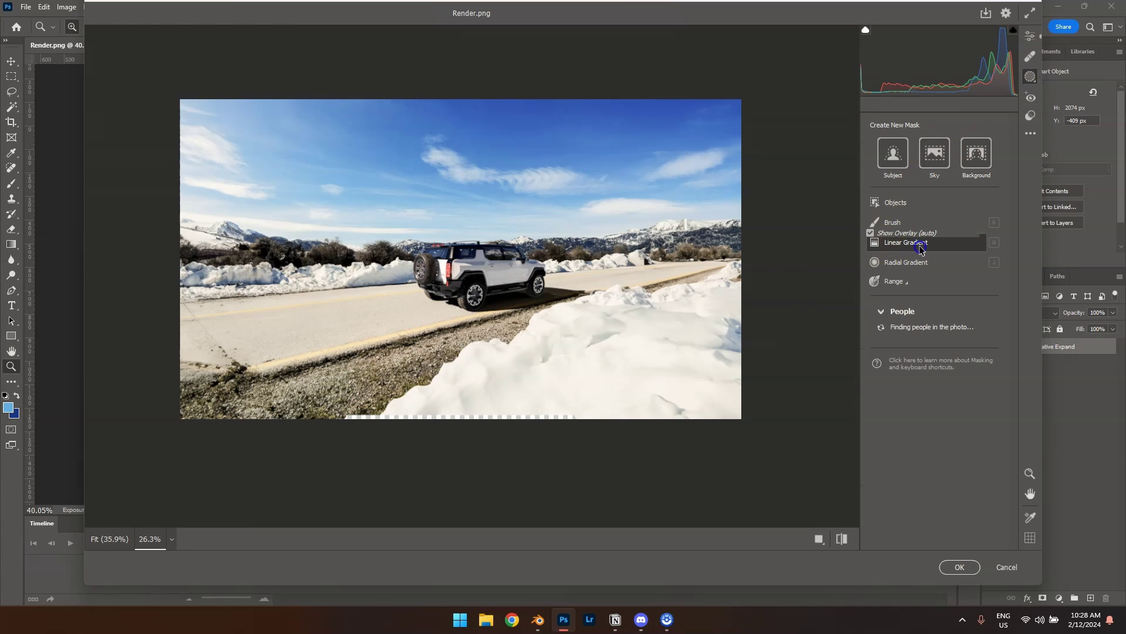
{"action": "left_click", "coordinate": [898, 243]}
{"action": "left_click_drag", "start_coordinate": [462, 102], "coordinate": [464, 252]}
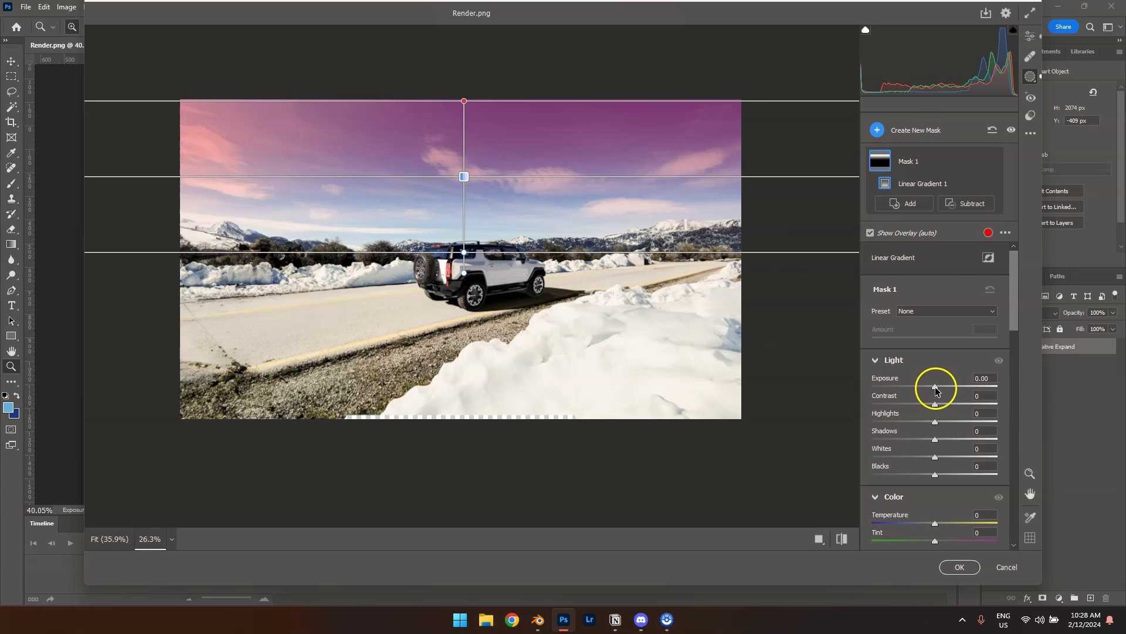
{"action": "left_click_drag", "start_coordinate": [935, 387], "coordinate": [926, 392]}
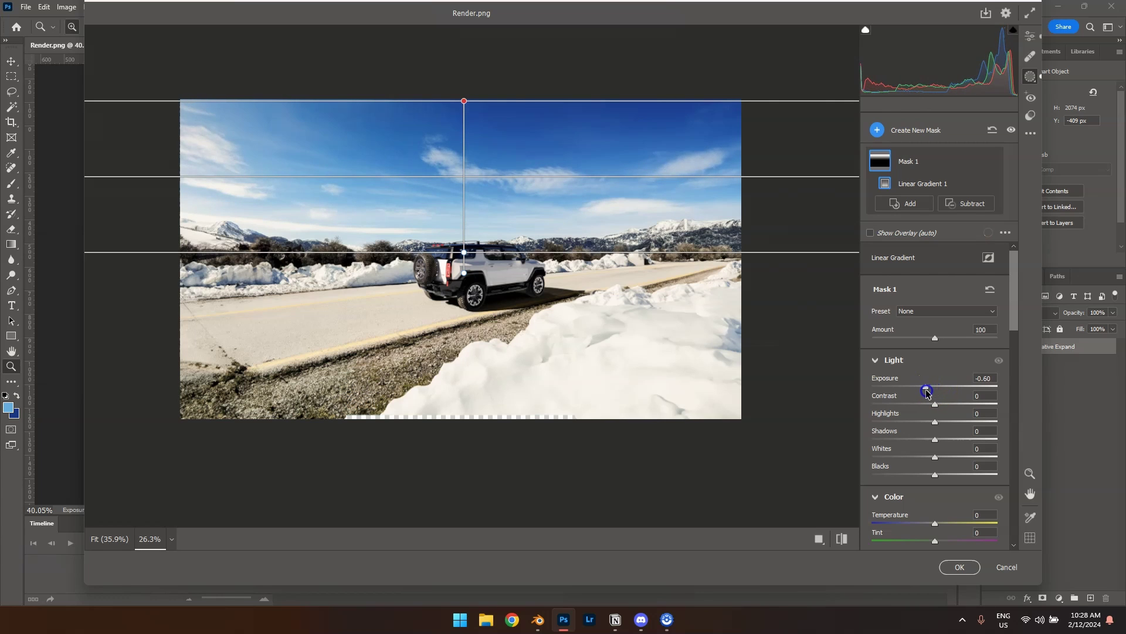
{"action": "left_click", "coordinate": [840, 538]}
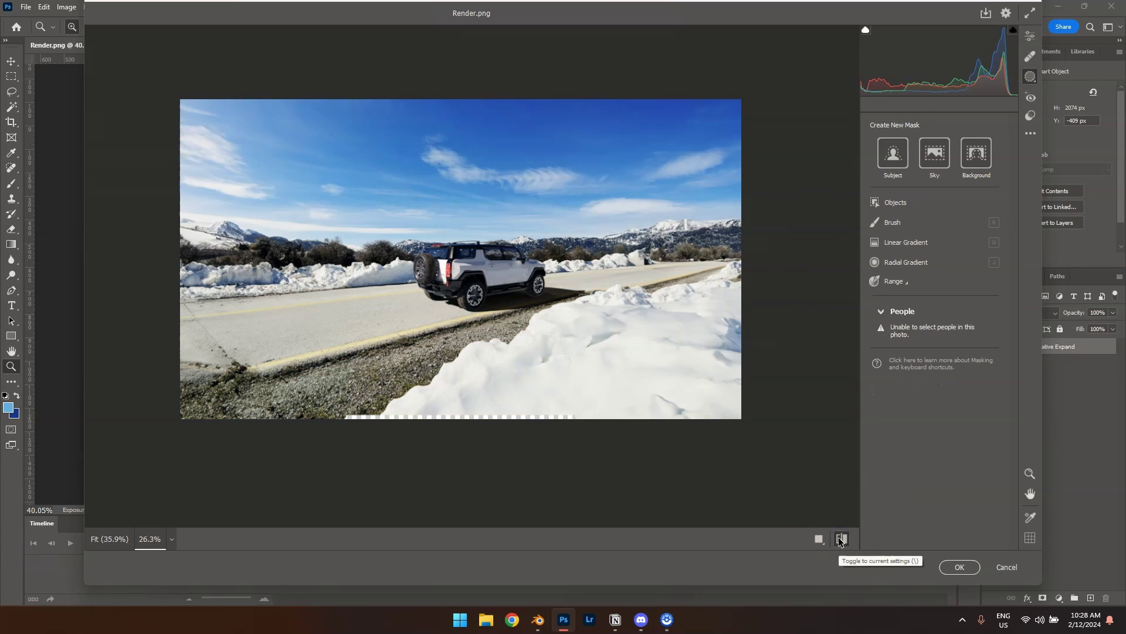
{"action": "left_click", "coordinate": [842, 539]}
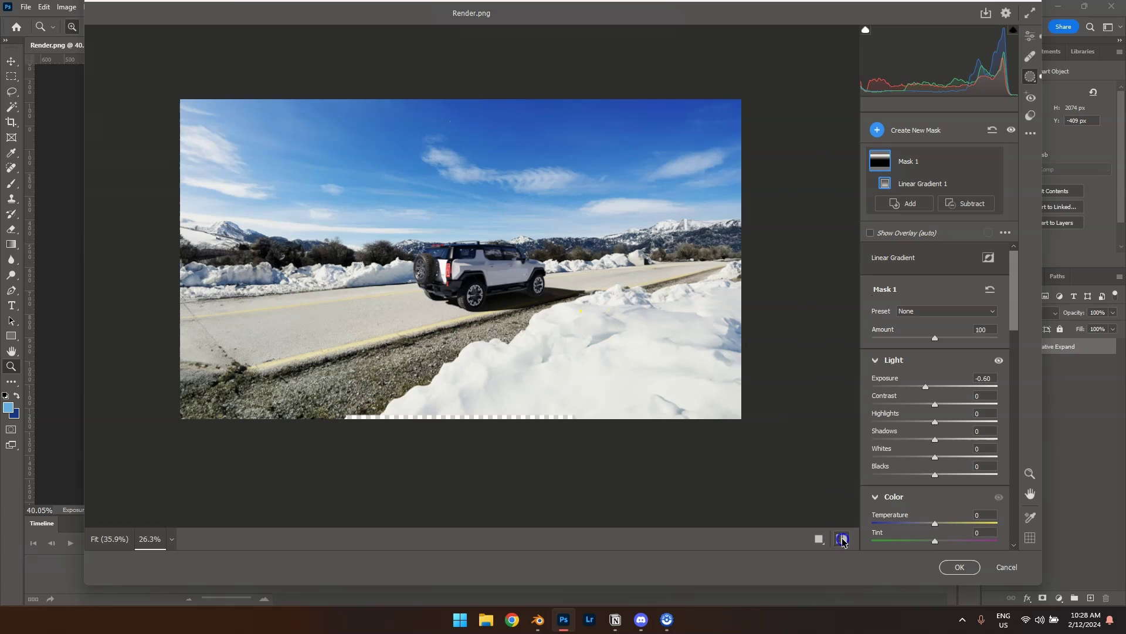
{"action": "left_click", "coordinate": [842, 539]}
{"action": "left_click", "coordinate": [842, 538]}
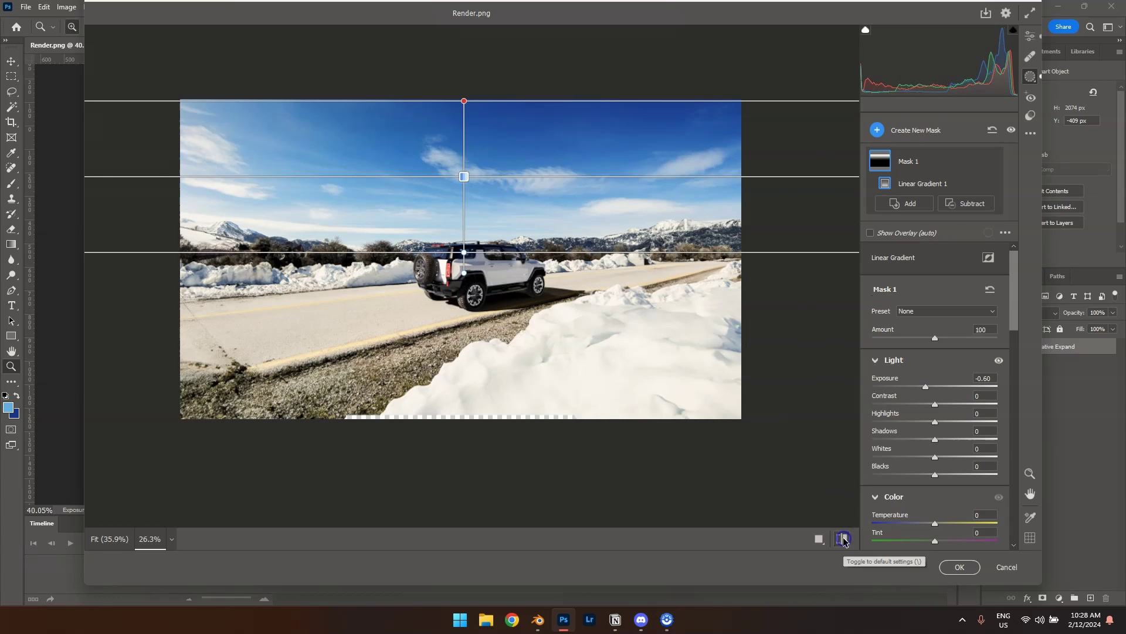
{"action": "left_click", "coordinate": [529, 87]}
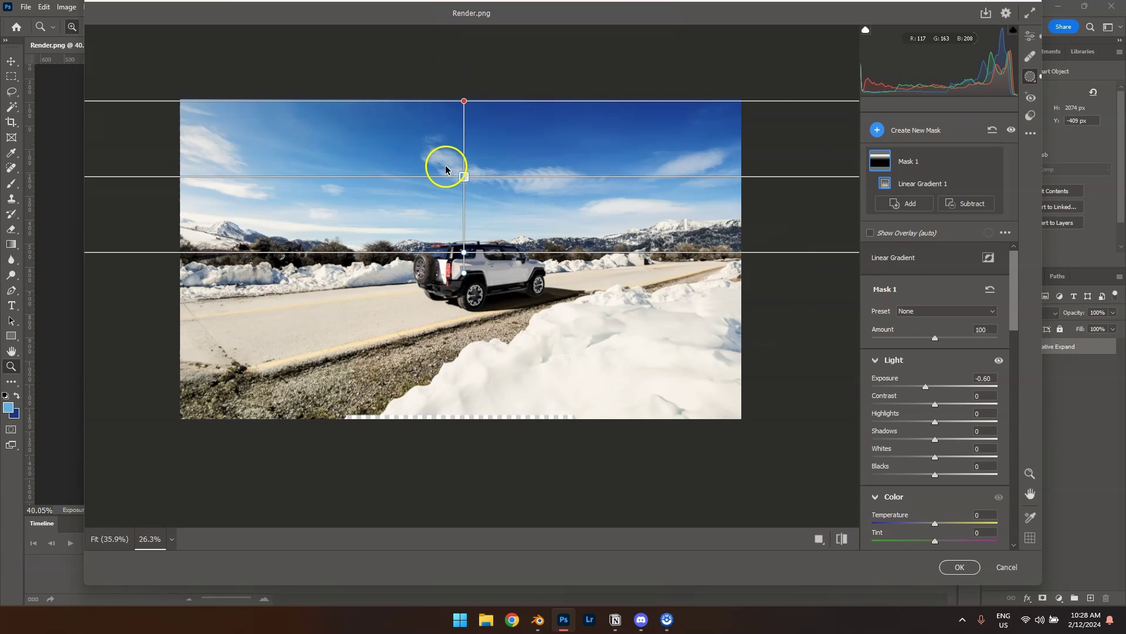
{"action": "left_click", "coordinate": [1031, 38]}
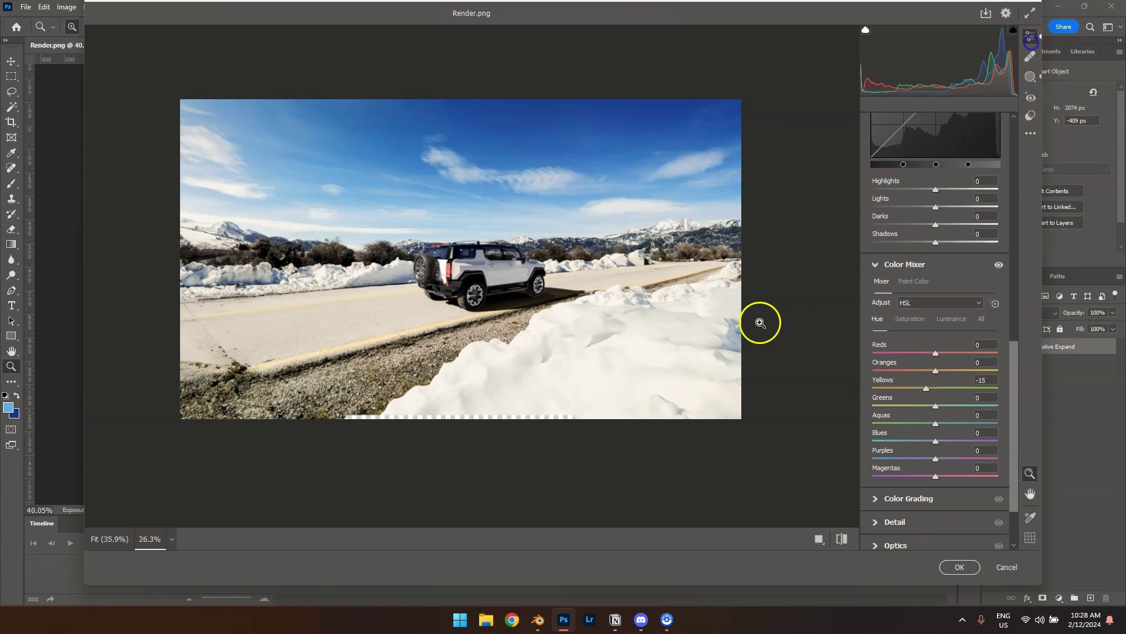
Step: Apply a -26 Effects vignette to darken the corners around the car
{"action": "left_click", "coordinate": [452, 277]}
{"action": "scroll", "coordinate": [962, 410], "scroll_direction": "down", "scroll_amount": 2}
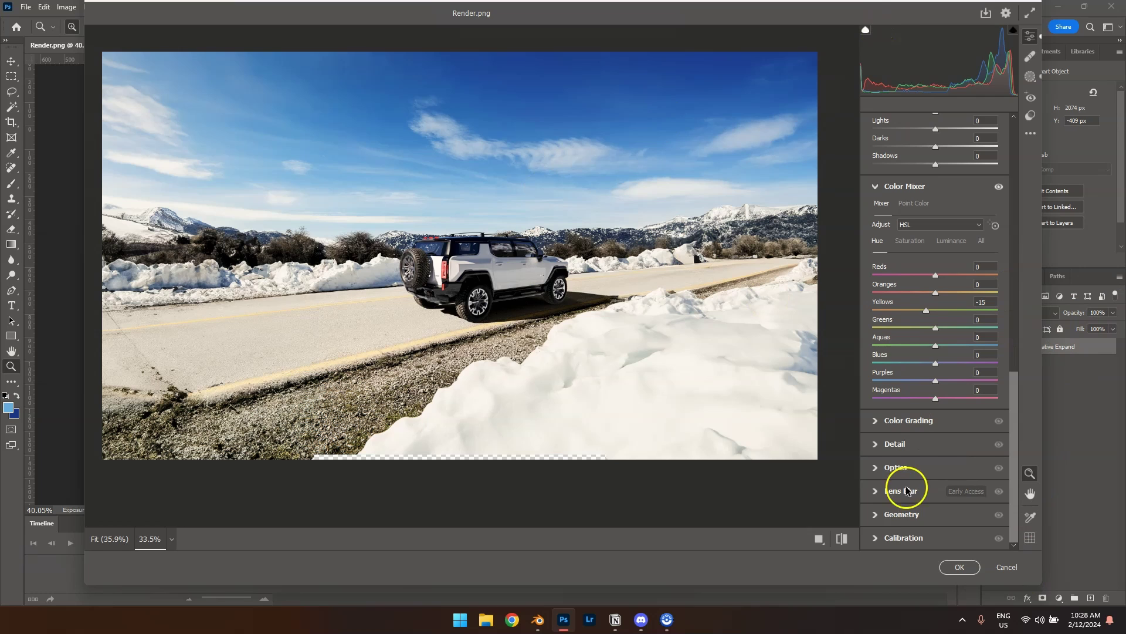
{"action": "scroll", "coordinate": [909, 328], "scroll_direction": "up", "scroll_amount": 8}
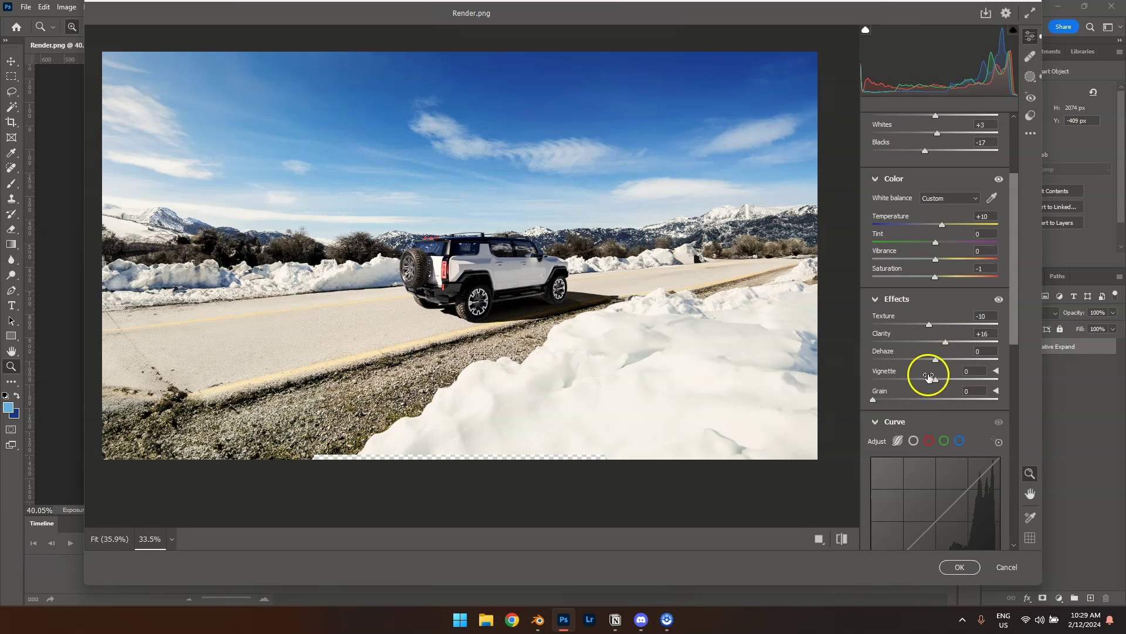
{"action": "left_click_drag", "start_coordinate": [936, 379], "coordinate": [919, 386]}
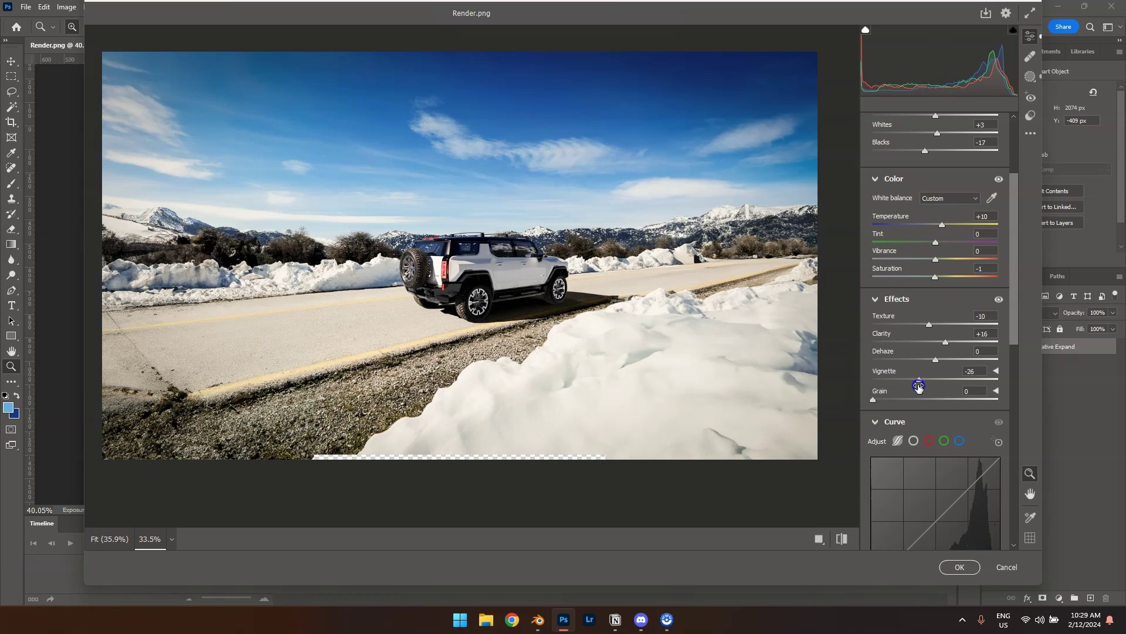
{"action": "left_click", "coordinate": [1031, 77]}
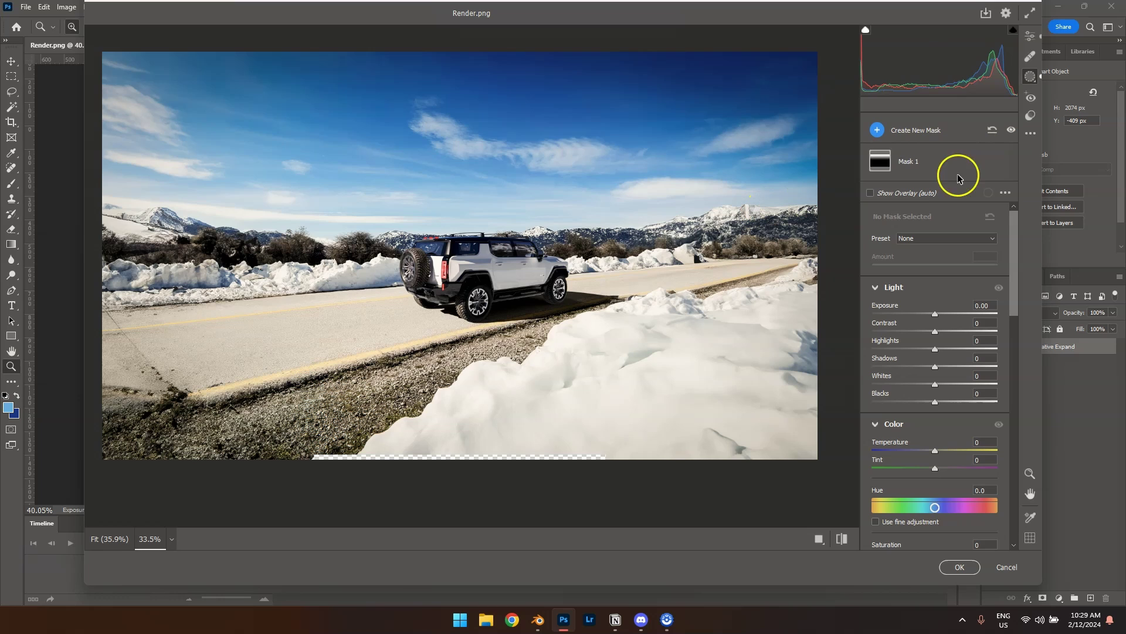
Step: Add a second linear gradient mask diagonally from the top-left and warm its Temperature
{"action": "mouse_move", "coordinate": [986, 158]}
{"action": "left_click", "coordinate": [877, 129]}
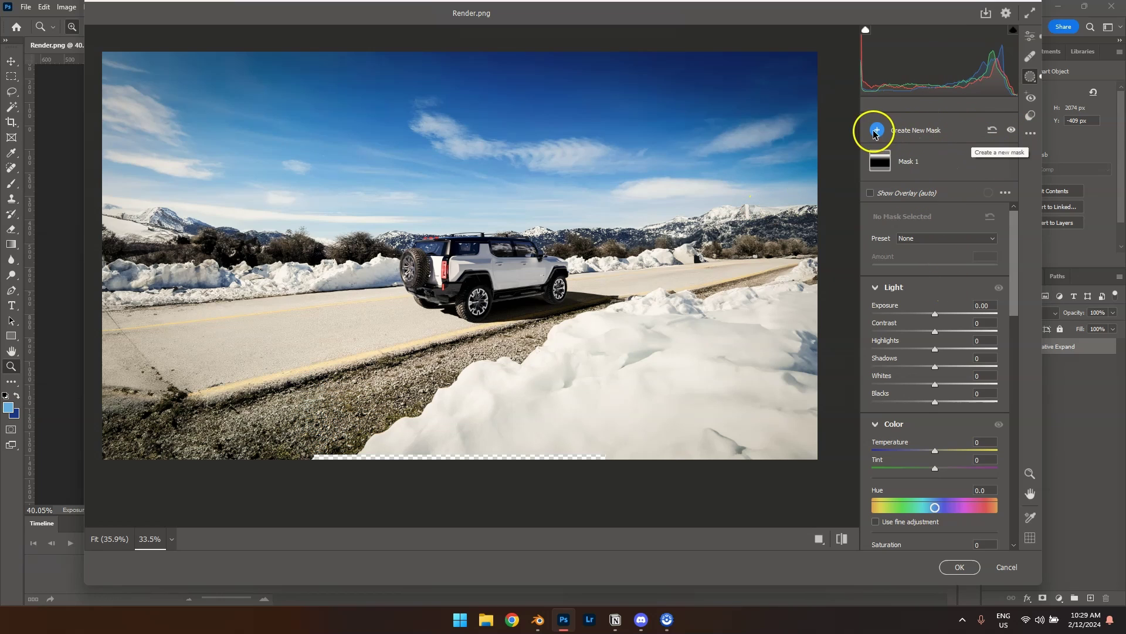
{"action": "left_click", "coordinate": [932, 223]}
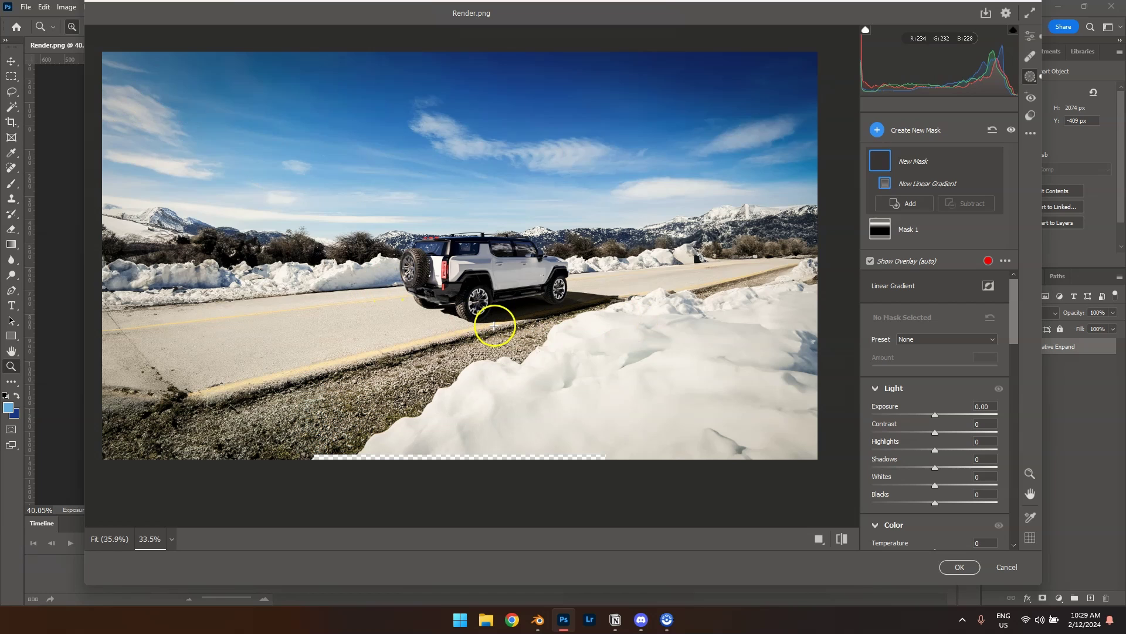
{"action": "left_click_drag", "start_coordinate": [133, 85], "coordinate": [720, 327]}
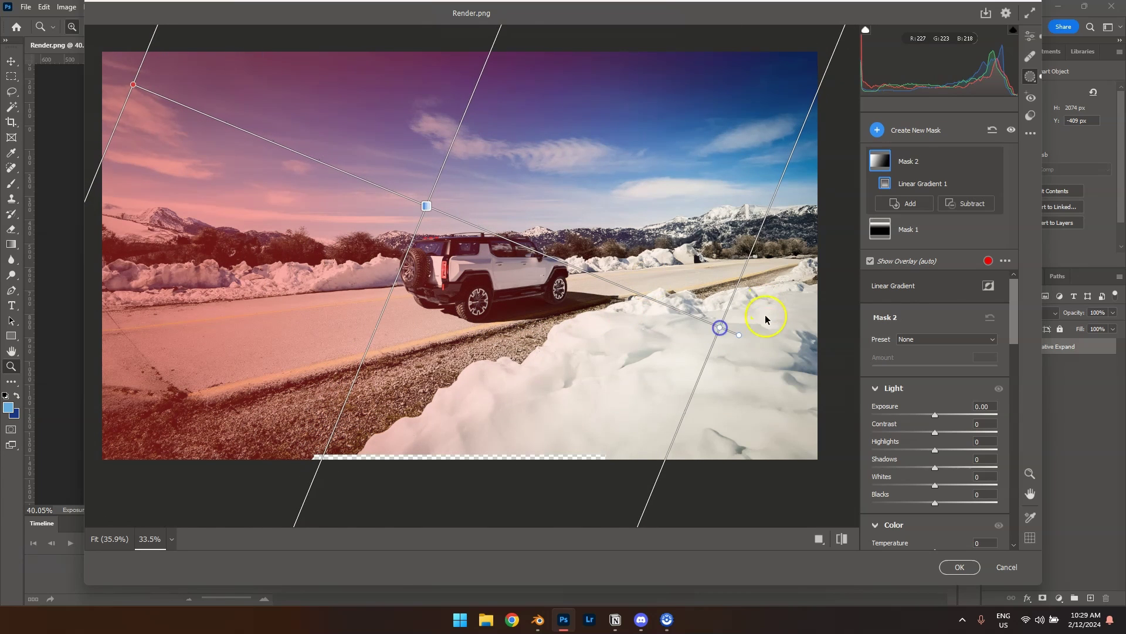
{"action": "scroll", "coordinate": [938, 403], "scroll_direction": "down", "scroll_amount": 3}
{"action": "scroll", "coordinate": [945, 465], "scroll_direction": "down", "scroll_amount": 1}
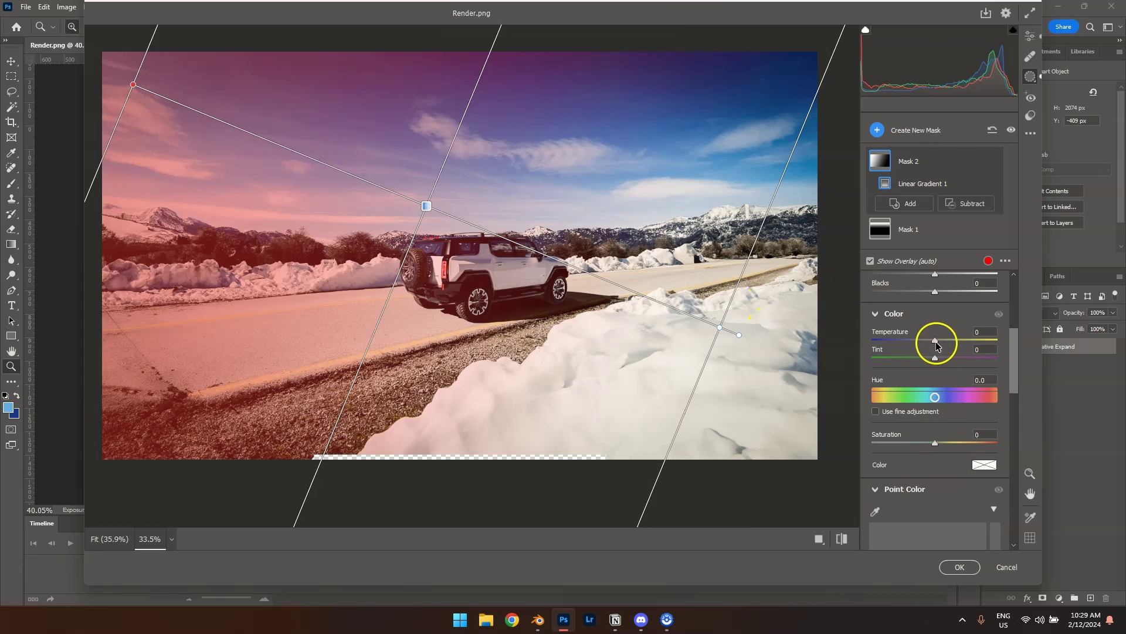
{"action": "left_click_drag", "start_coordinate": [935, 340], "coordinate": [975, 341]}
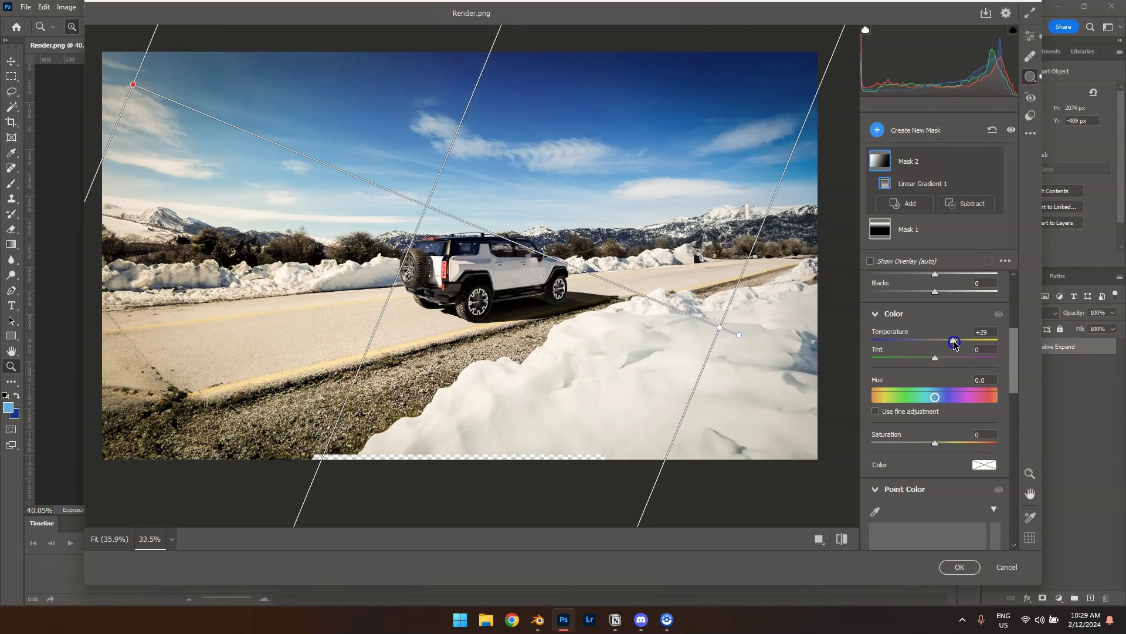
Step: Cool the global Temperature slightly, then set Mask 2's Temperature to +36 and compare
{"action": "left_click", "coordinate": [1031, 38]}
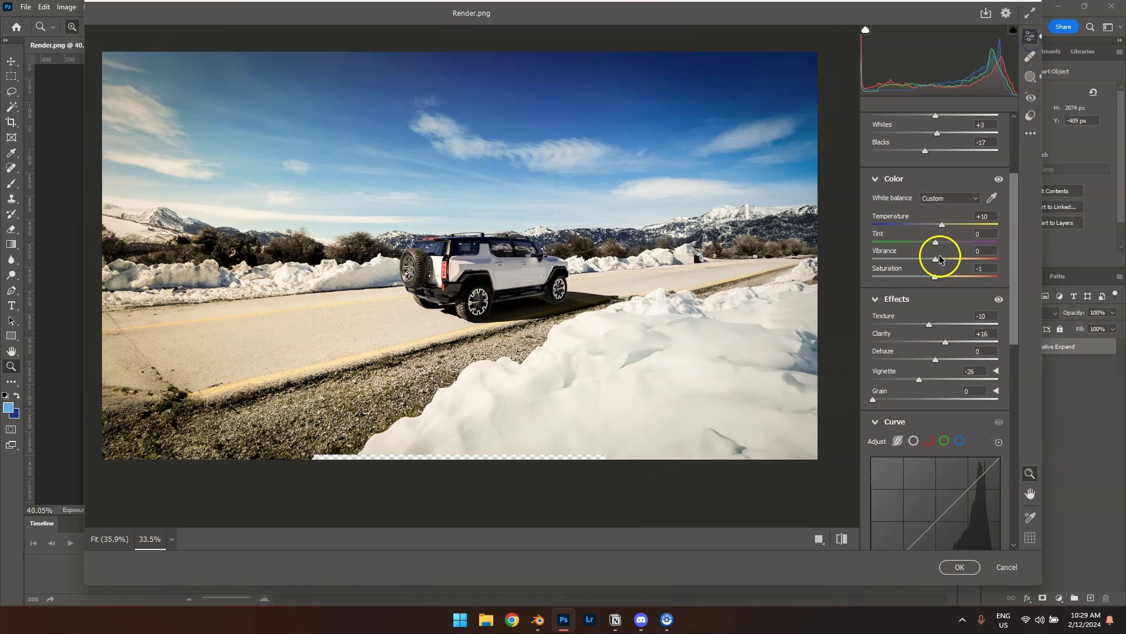
{"action": "left_click_drag", "start_coordinate": [942, 228], "coordinate": [936, 230]}
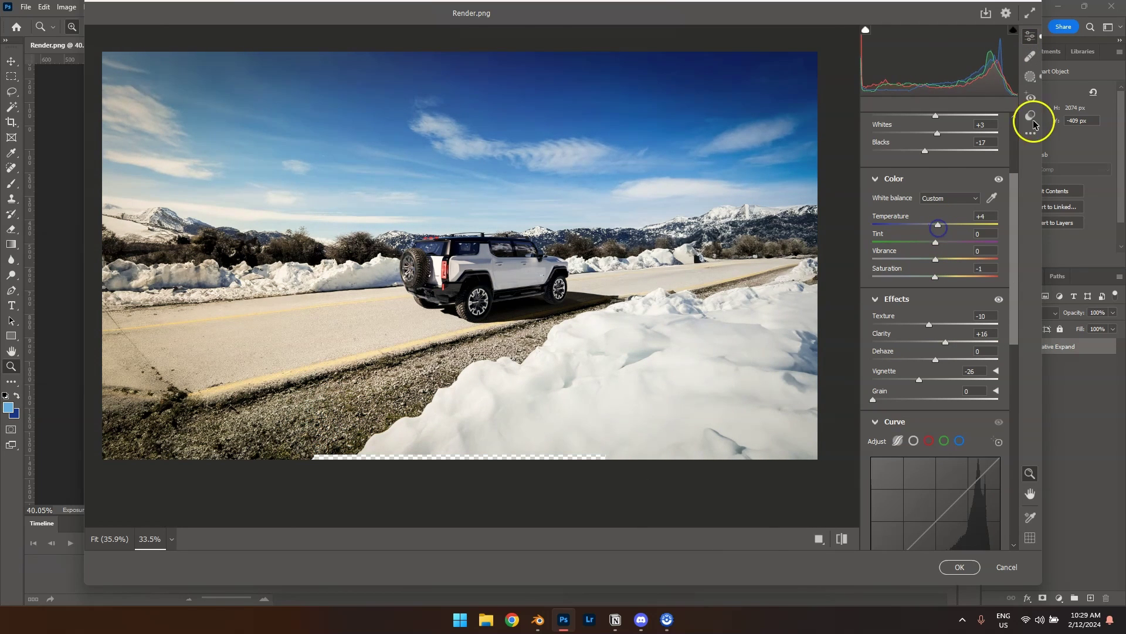
{"action": "left_click", "coordinate": [1031, 76]}
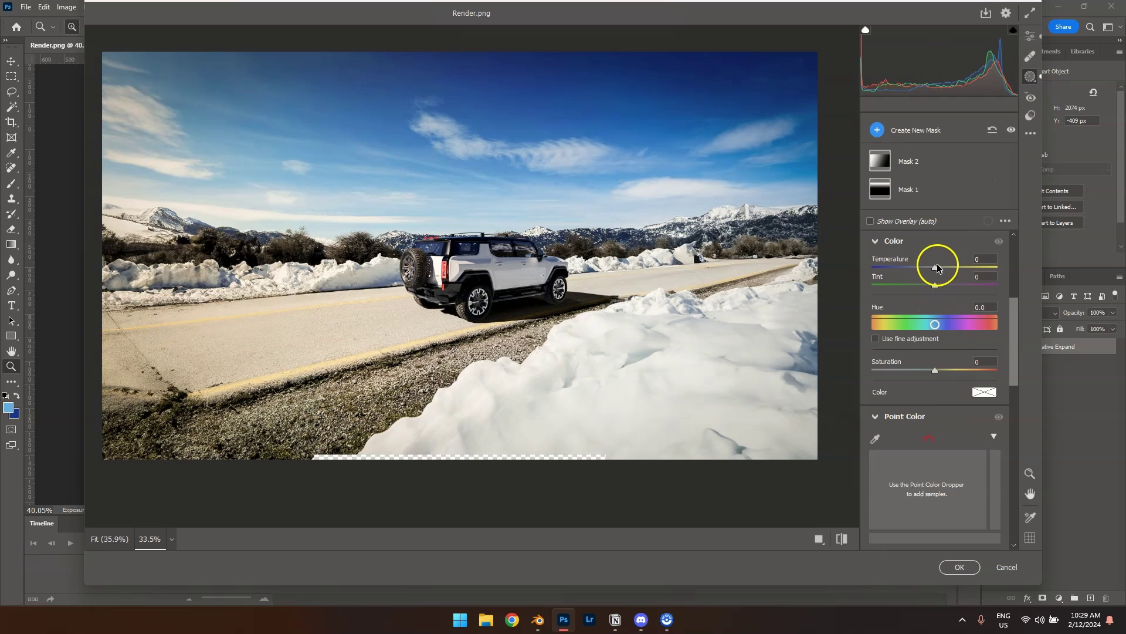
{"action": "left_click", "coordinate": [880, 164]}
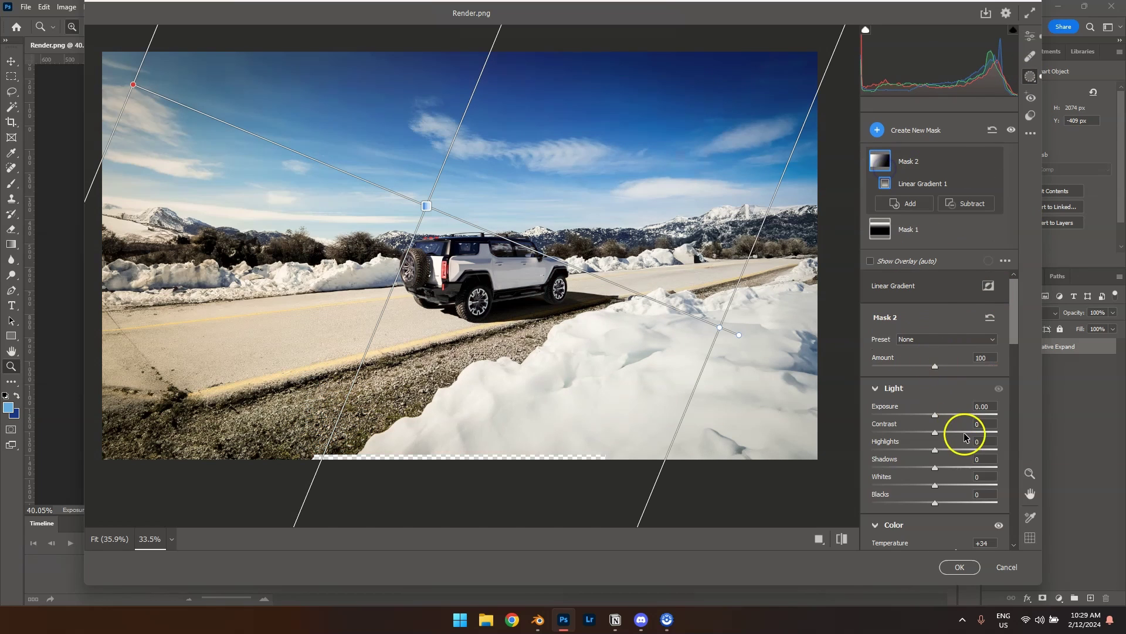
{"action": "scroll", "coordinate": [959, 382], "scroll_direction": "down", "scroll_amount": 6}
{"action": "scroll", "coordinate": [955, 352], "scroll_direction": "up", "scroll_amount": 4}
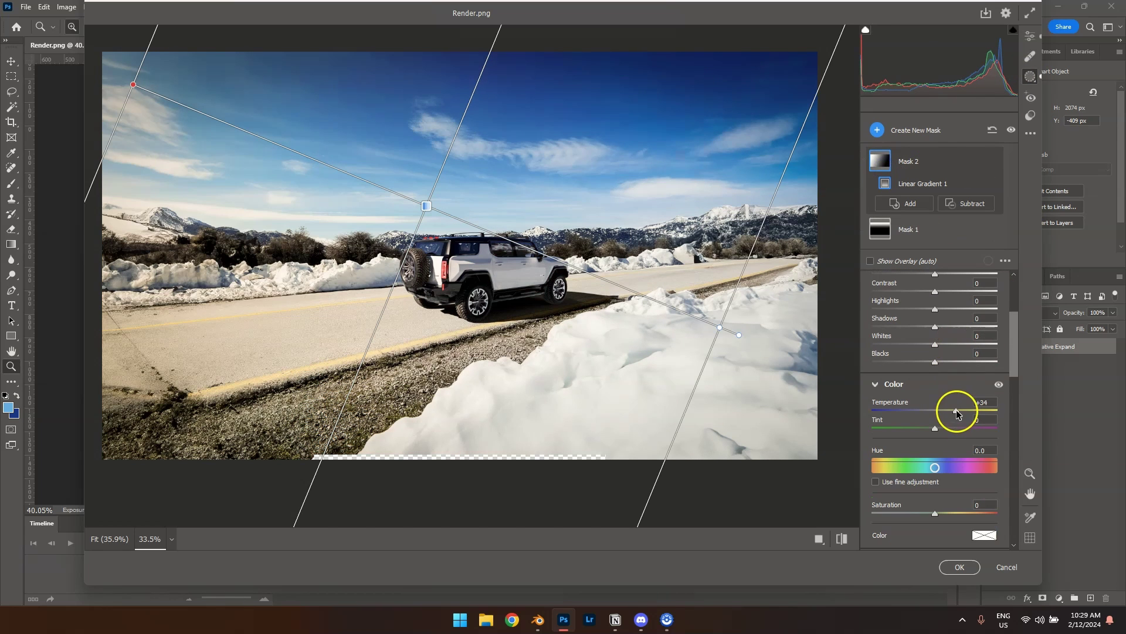
{"action": "left_click_drag", "start_coordinate": [956, 414], "coordinate": [944, 416]}
{"action": "left_click", "coordinate": [857, 543]}
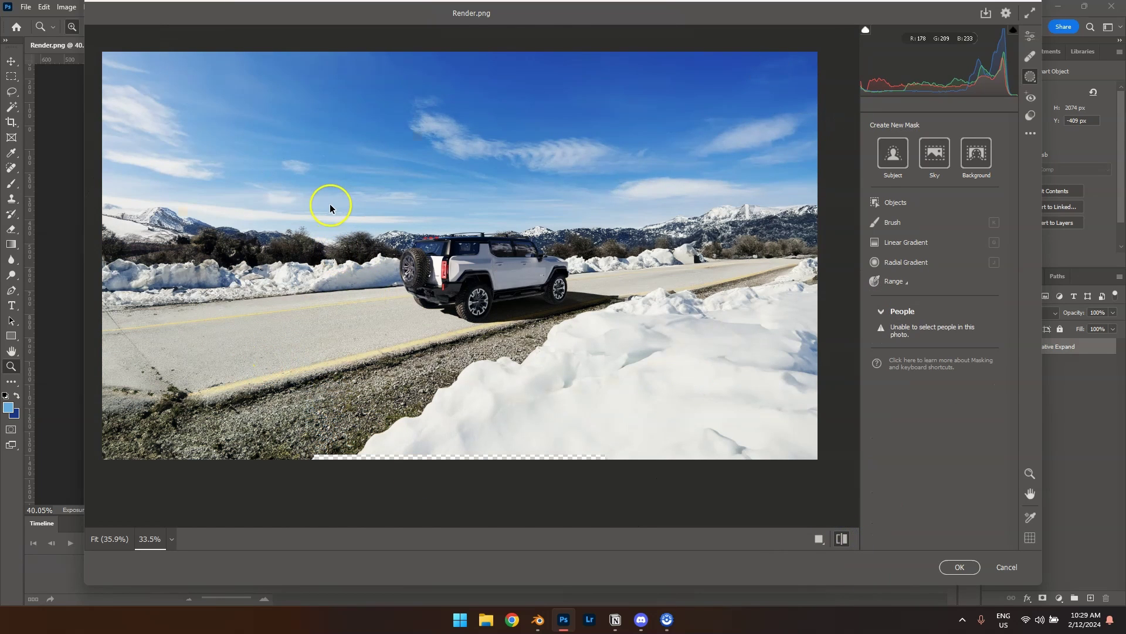
{"action": "left_click", "coordinate": [842, 537]}
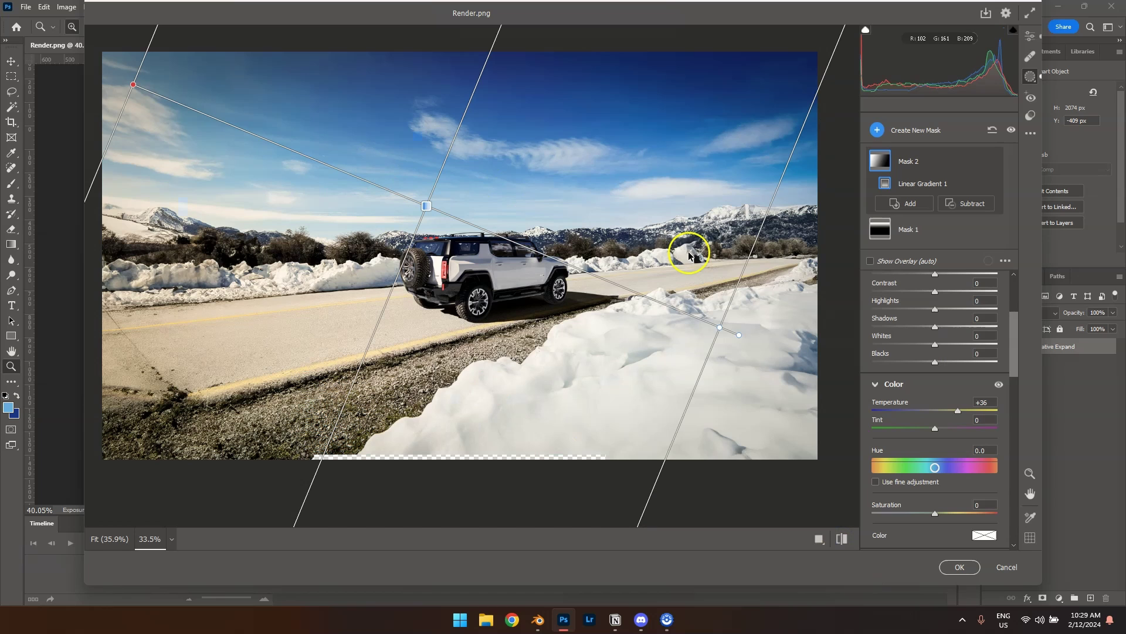
Step: Commit the grade as a Camera Raw smart filter, then zoom in on the car and toggle it off and on
{"action": "left_click", "coordinate": [961, 566]}
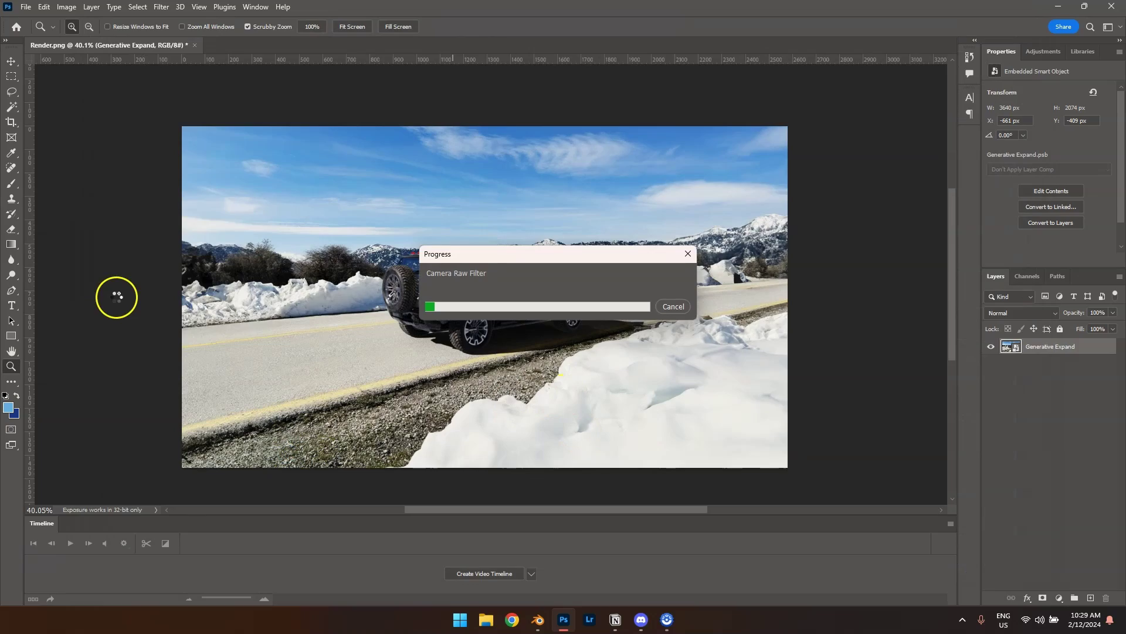
{"action": "left_click_drag", "start_coordinate": [512, 294], "coordinate": [644, 299]}
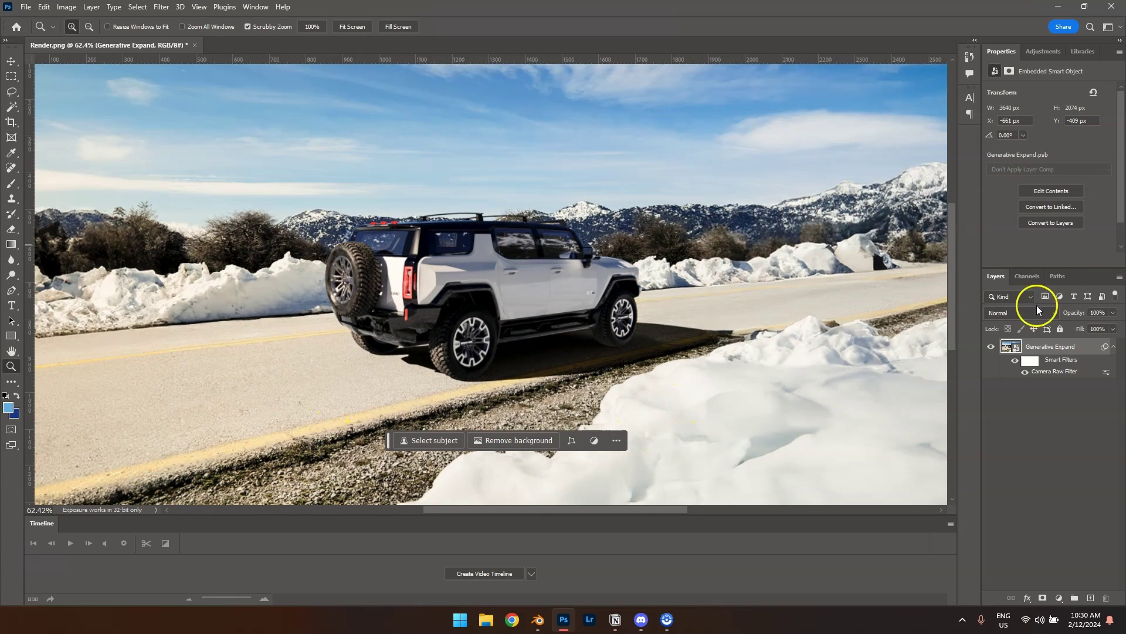
{"action": "left_click", "coordinate": [1014, 361]}
{"action": "left_click", "coordinate": [1014, 361]}
Step: Zoom back in for a close view, then zoom far out to see the whole widened image
{"action": "left_click_drag", "start_coordinate": [560, 246], "coordinate": [554, 306]}
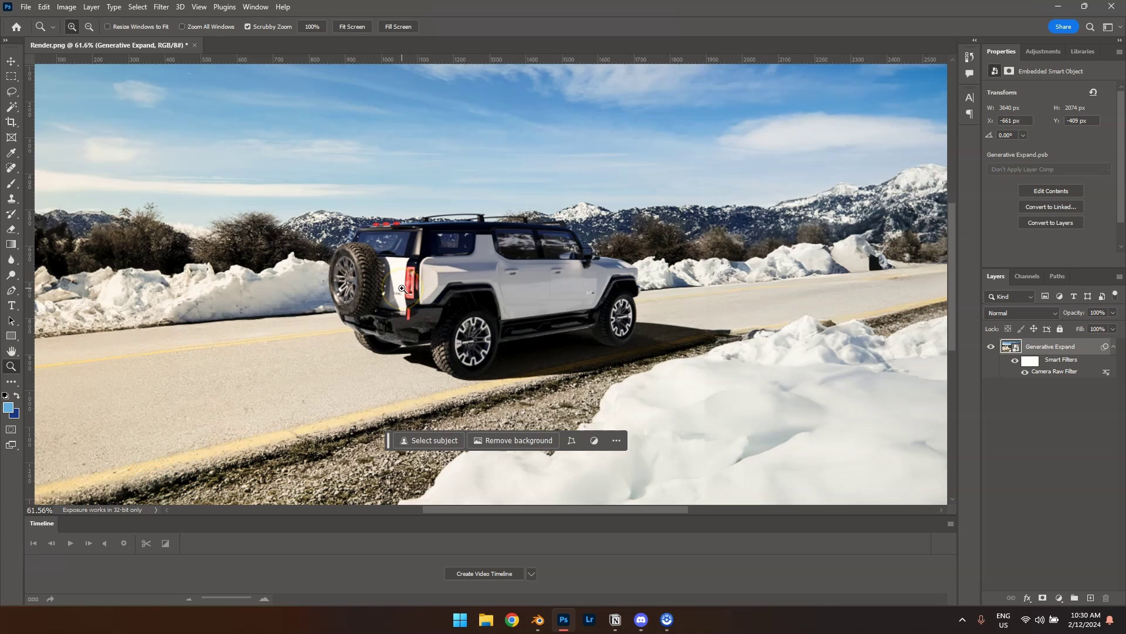
{"action": "left_click", "coordinate": [412, 306]}
{"action": "left_click_drag", "start_coordinate": [644, 365], "coordinate": [96, 422]}
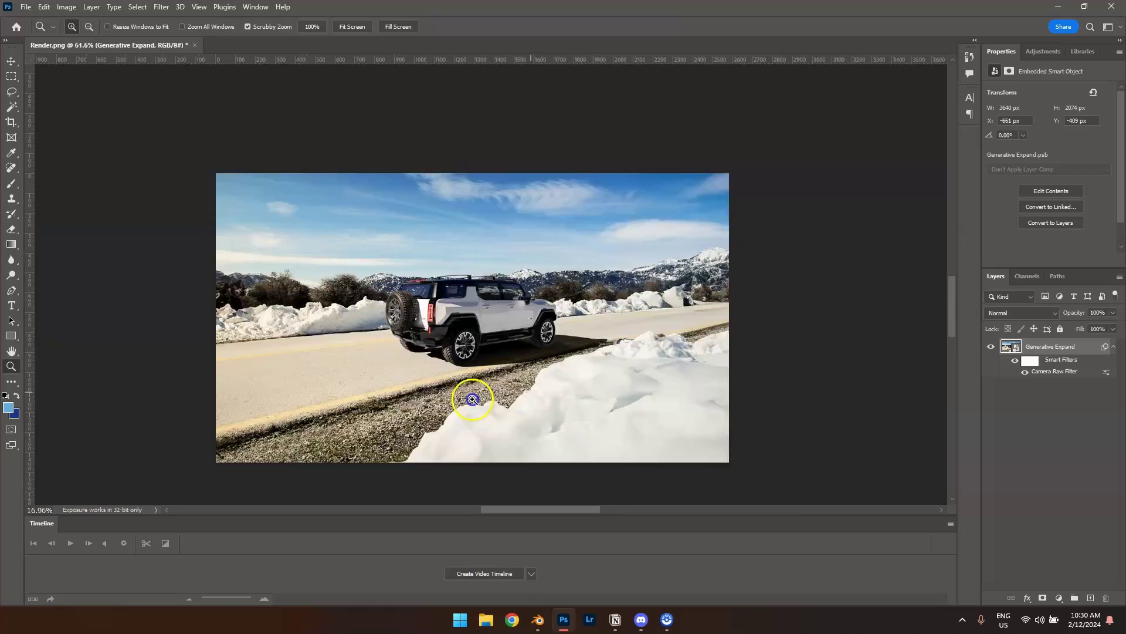
{"action": "left_click_drag", "start_coordinate": [472, 399], "coordinate": [659, 400]}
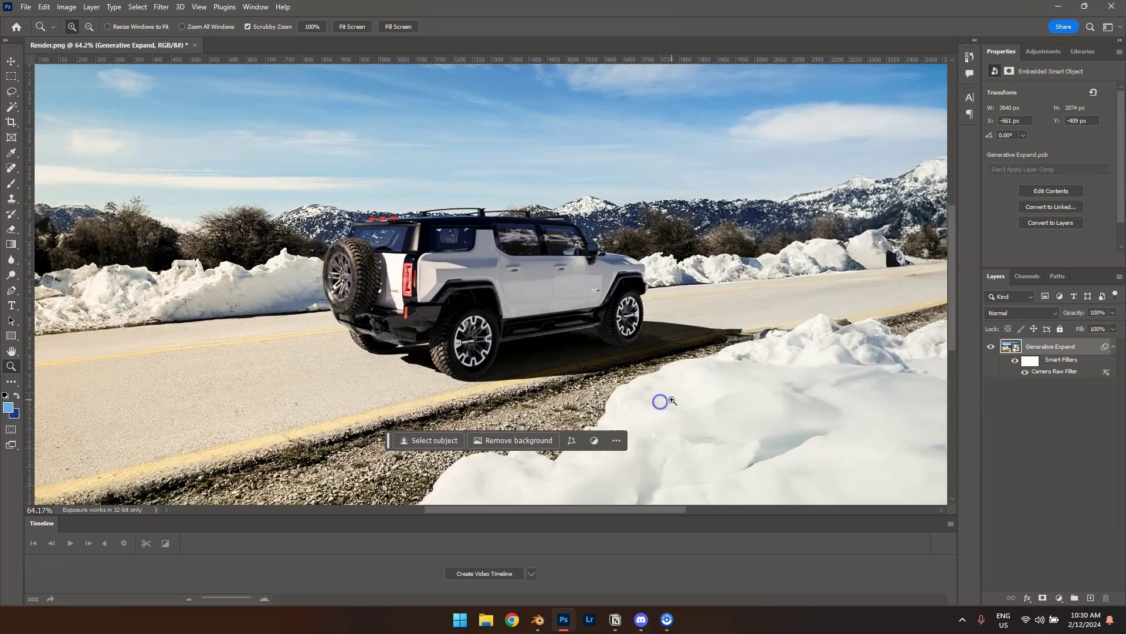